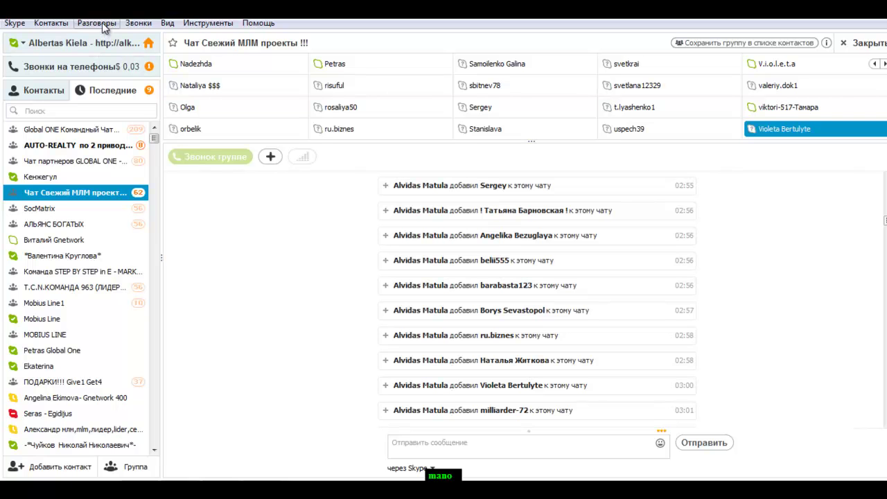
Set this group chat's notification setting to 'Не уведомлять меня' and confirm with OK
click(103, 23)
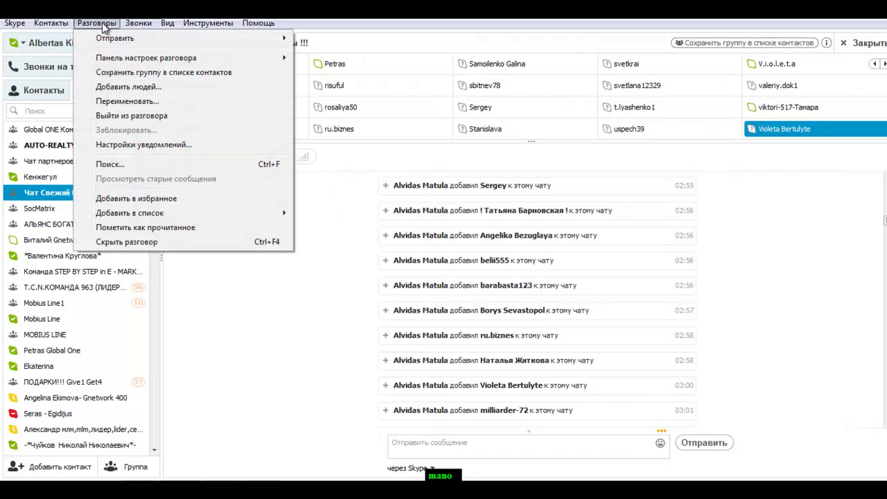
click(139, 147)
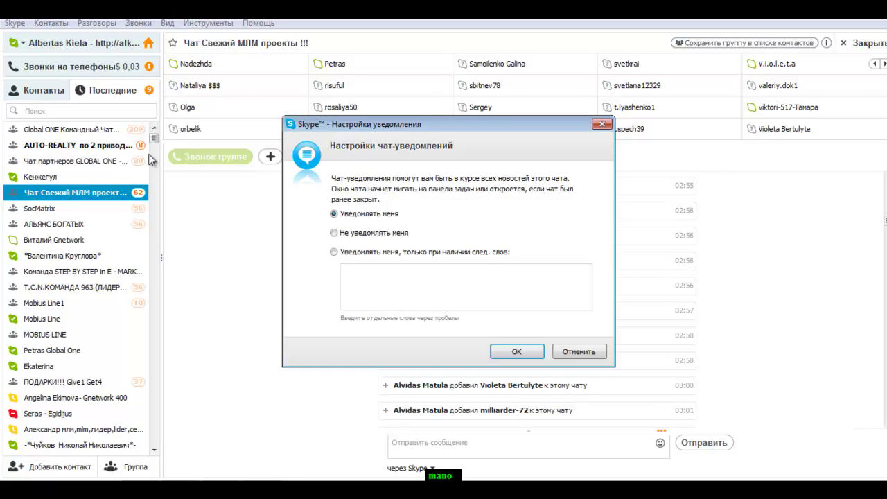
click(336, 234)
click(519, 352)
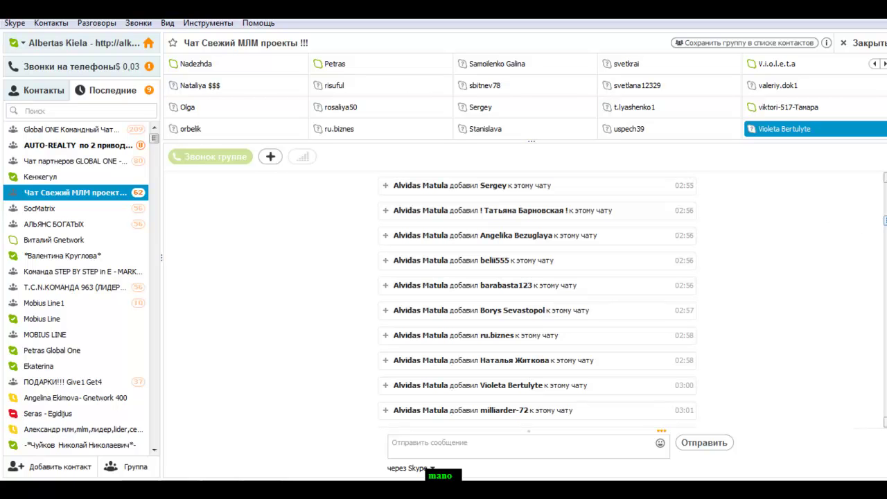
Scroll the chat history, visit Global ONE Командный Чат, then open Команда STEP BY STEP in E-MARKETING
drag(885, 221, 886, 411)
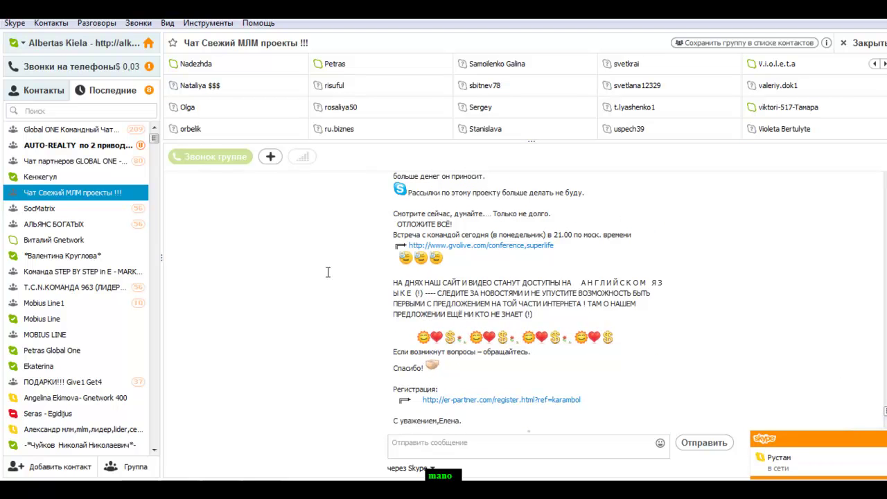
click(62, 132)
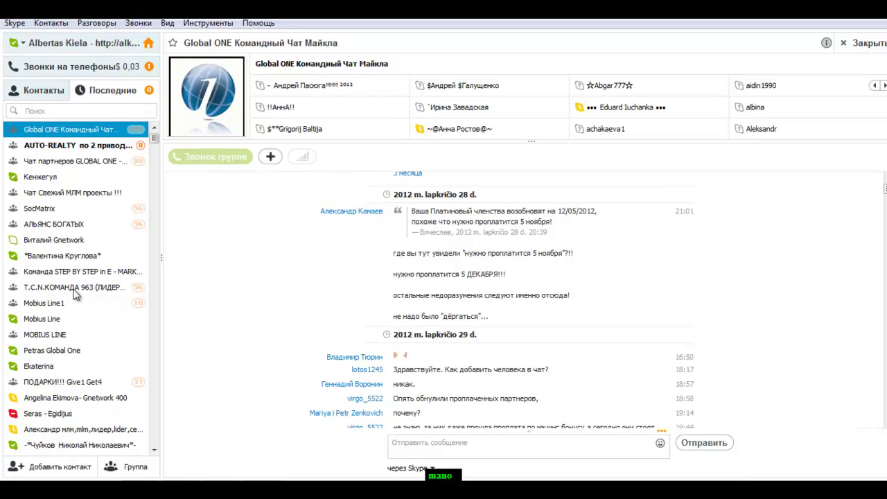
click(88, 271)
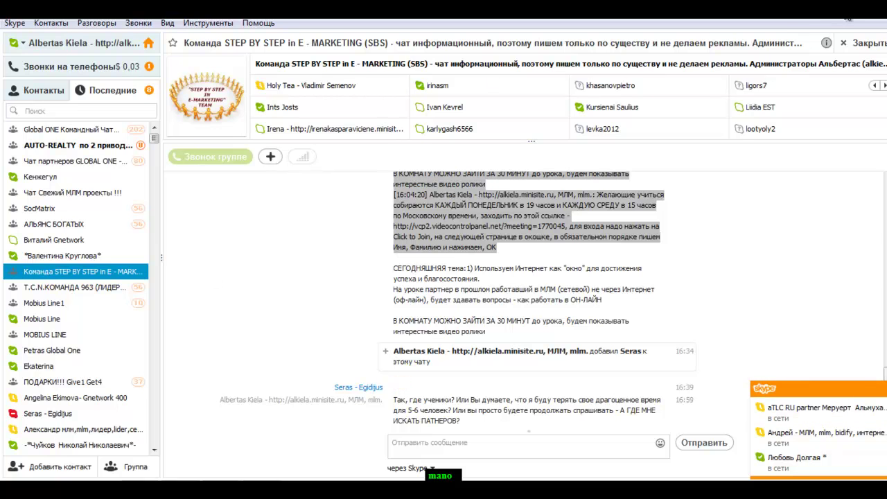
key(alt+Tab)
key(super+d)
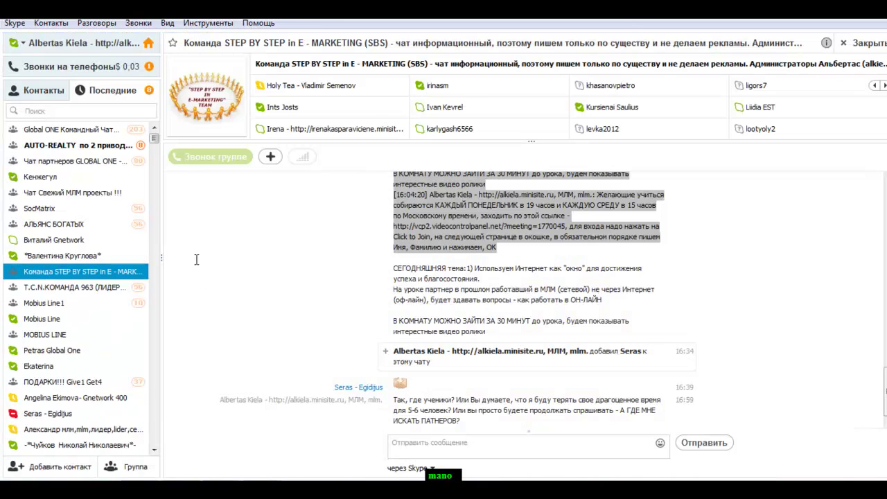
click(39, 111)
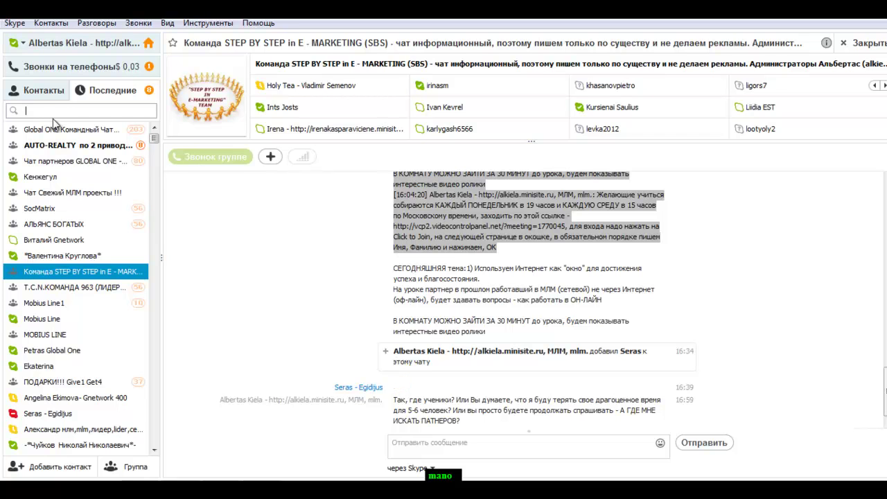
Search contacts for 'tlc' and open the aTLCPRO conversation
text(tl)
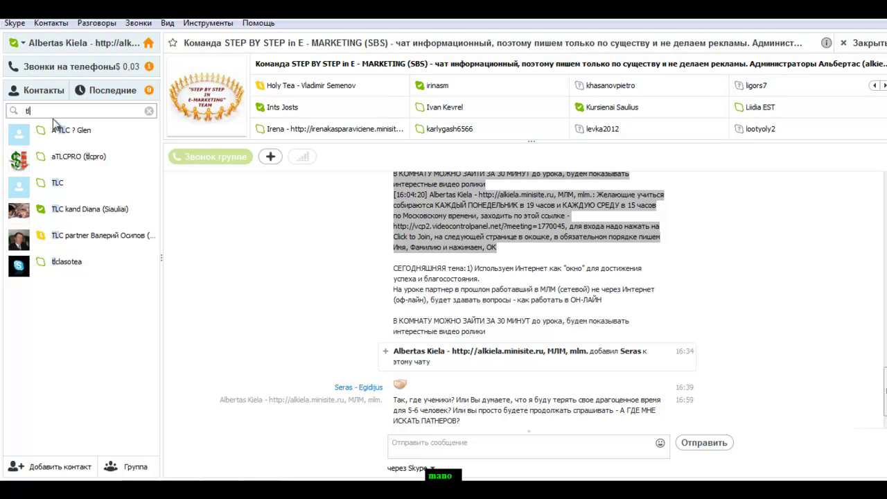
key(BackSpace)
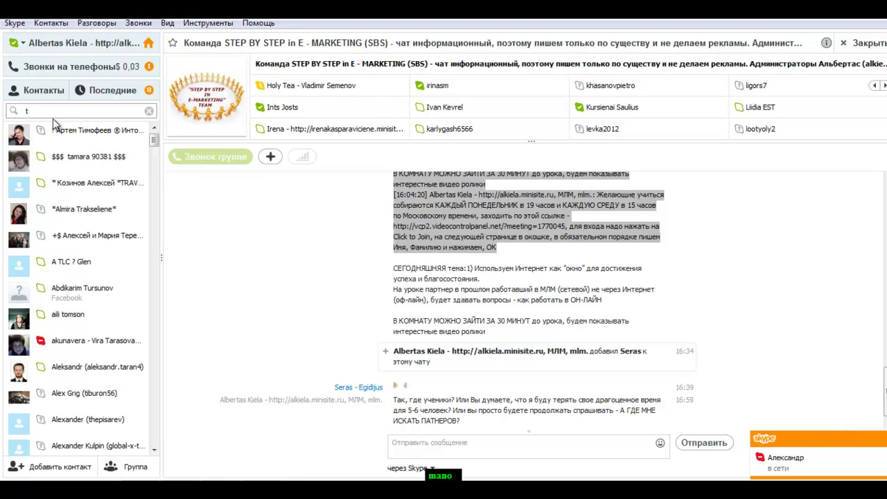
text(c)
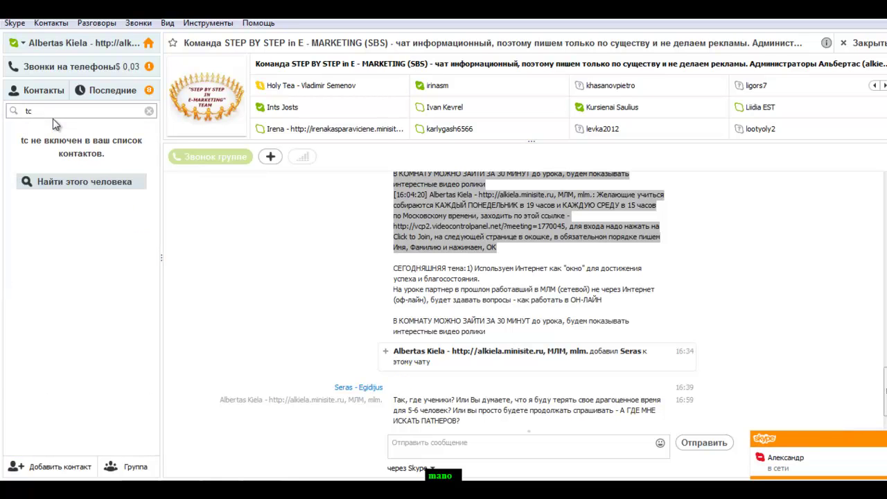
key(BackSpace)
text(lc)
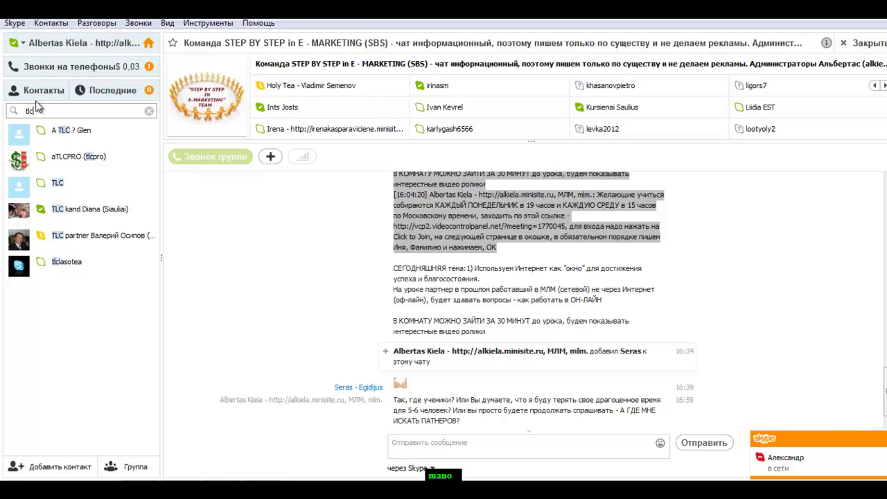
click(60, 157)
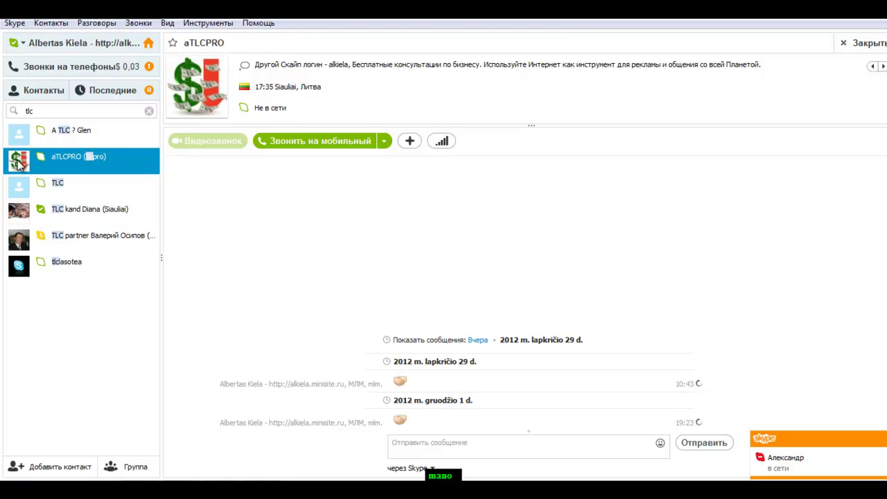
click(655, 445)
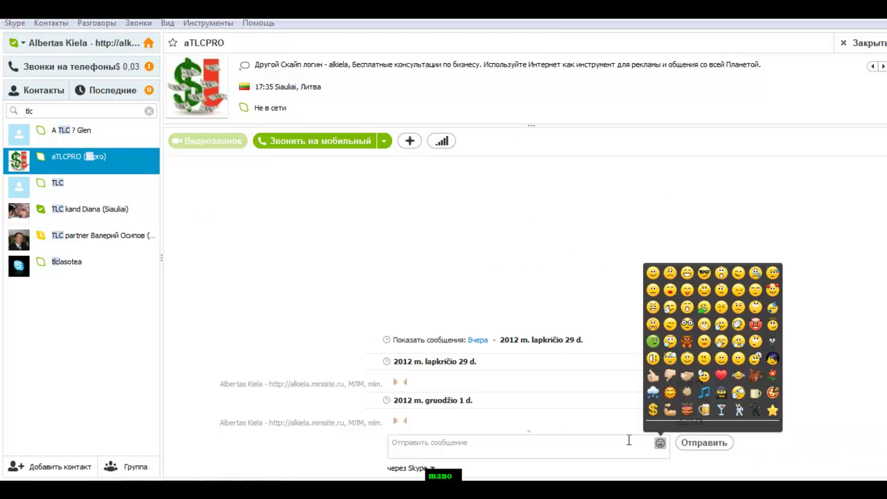
click(684, 379)
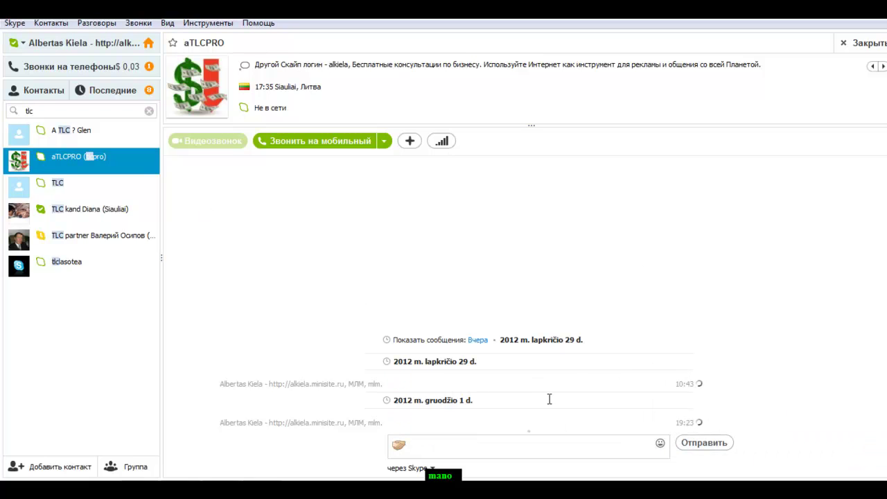
click(706, 444)
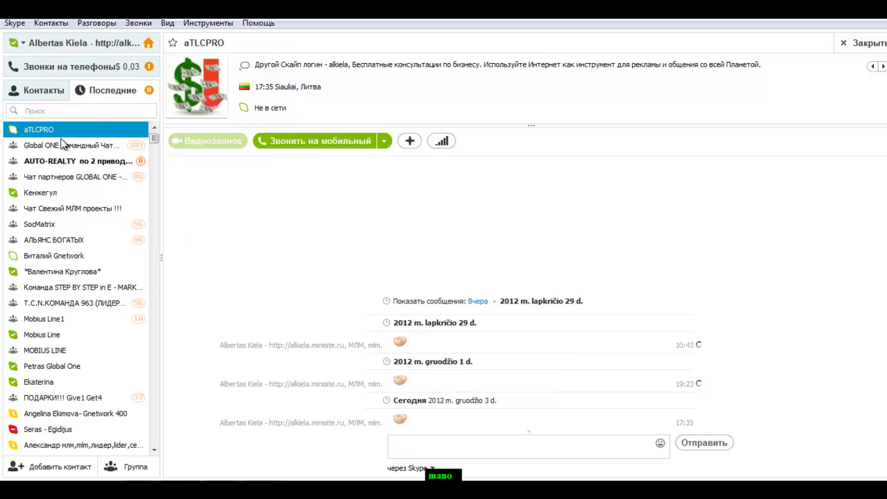
Open Чат Свежий МЛМ проекты !!! and page forward and back through its participant grid
click(68, 208)
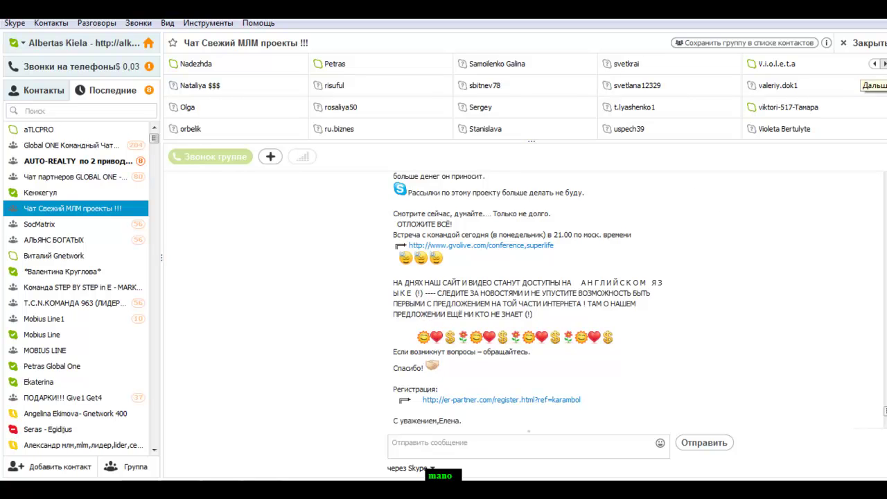
scroll(527, 96, right, 5)
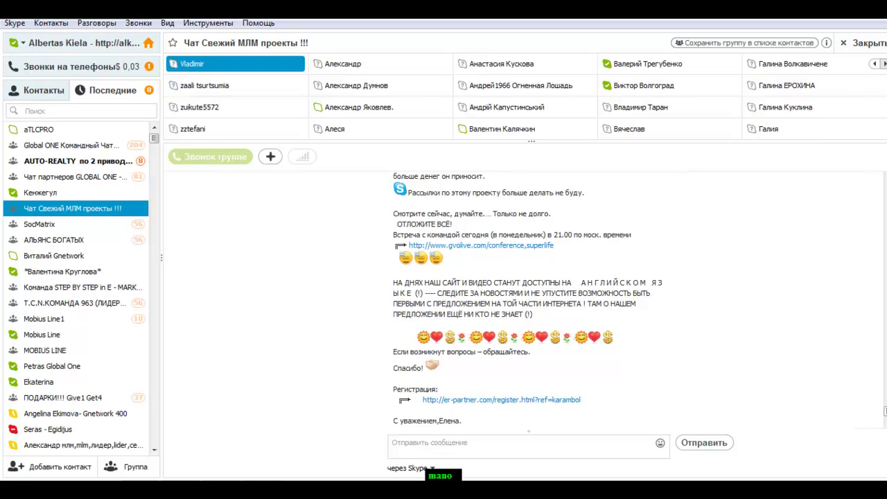
click(875, 65)
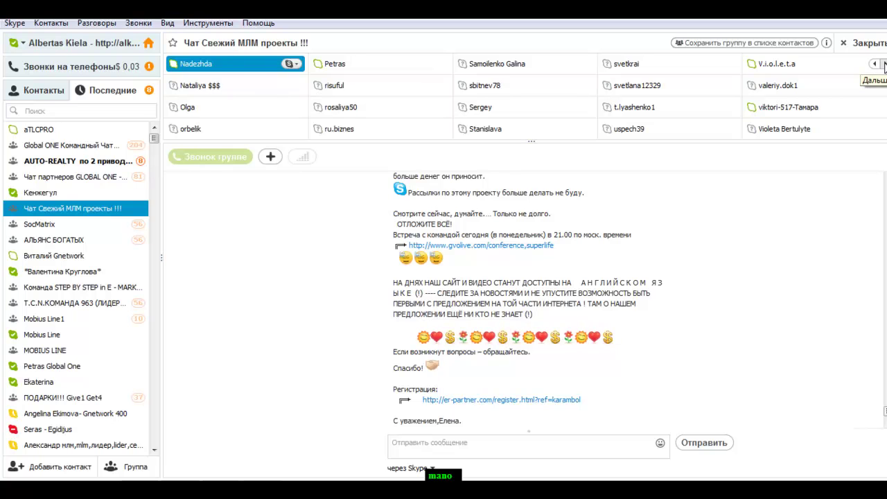
click(885, 65)
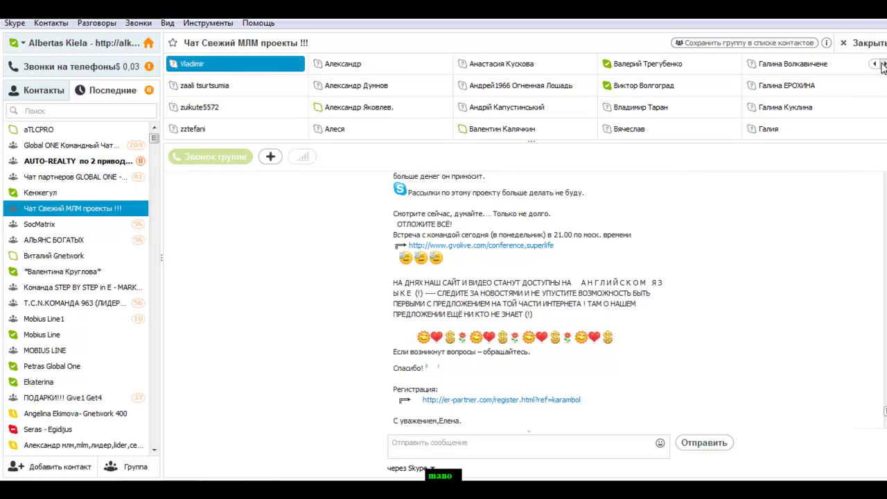
click(876, 64)
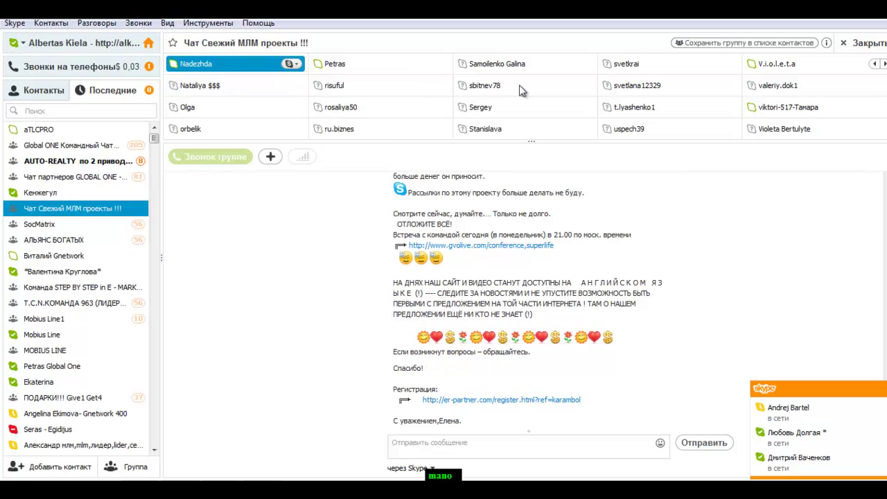
Select a member in the participant grid and bring up their right-click actions menu
right_click(635, 108)
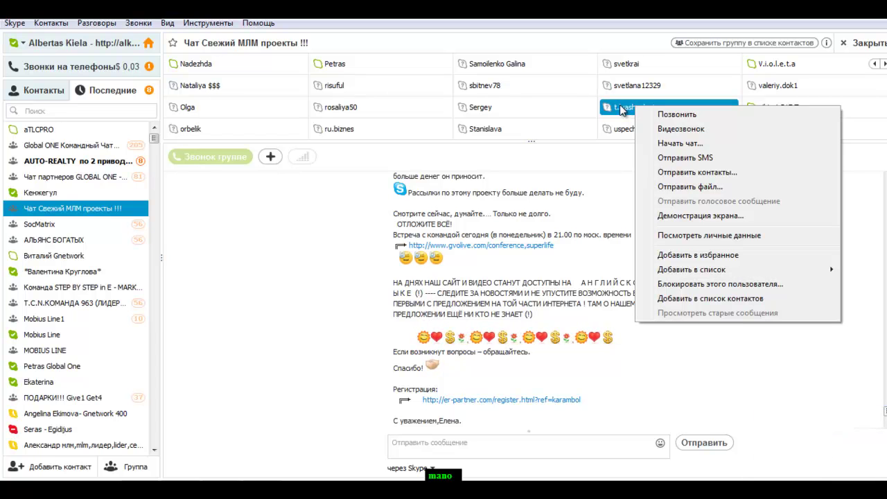
click(646, 87)
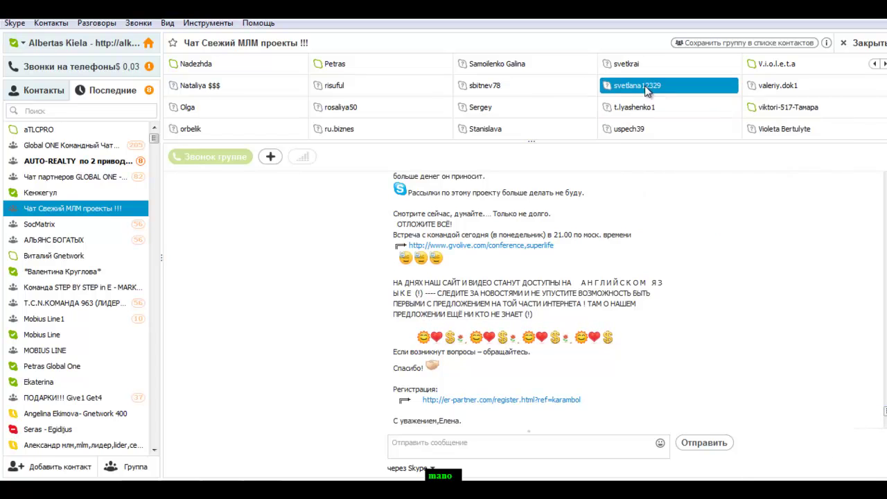
click(633, 66)
click(627, 88)
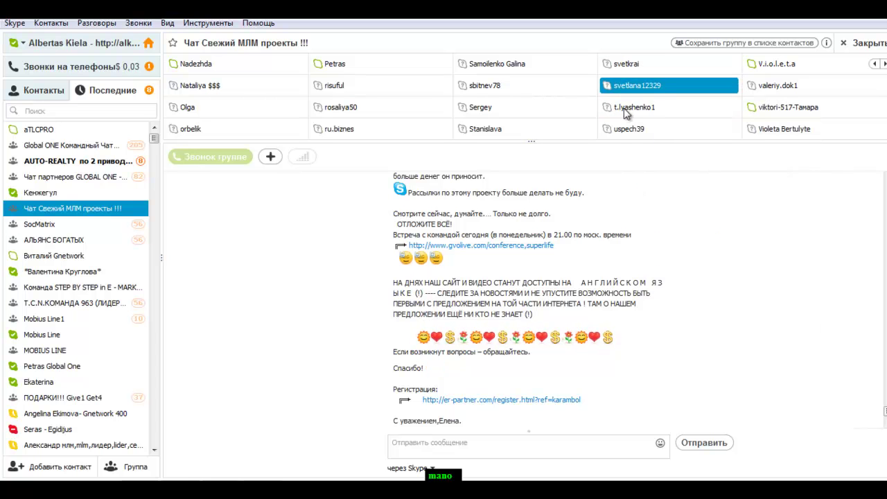
click(633, 111)
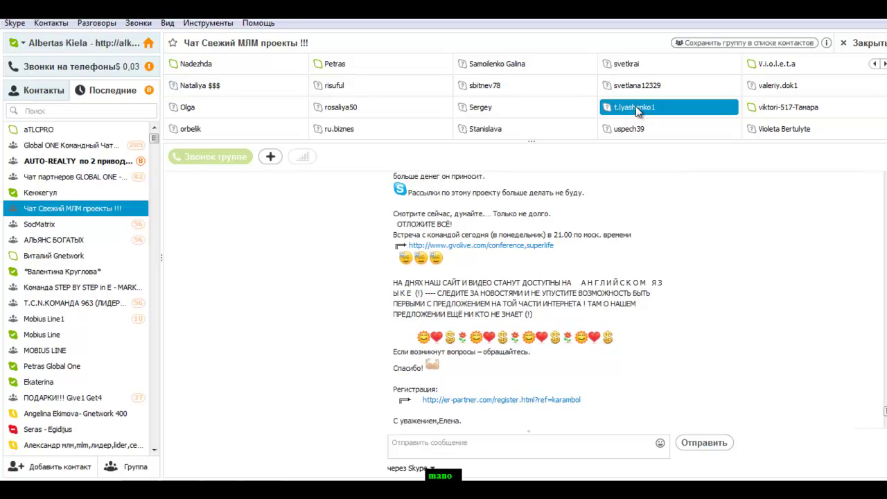
right_click(636, 110)
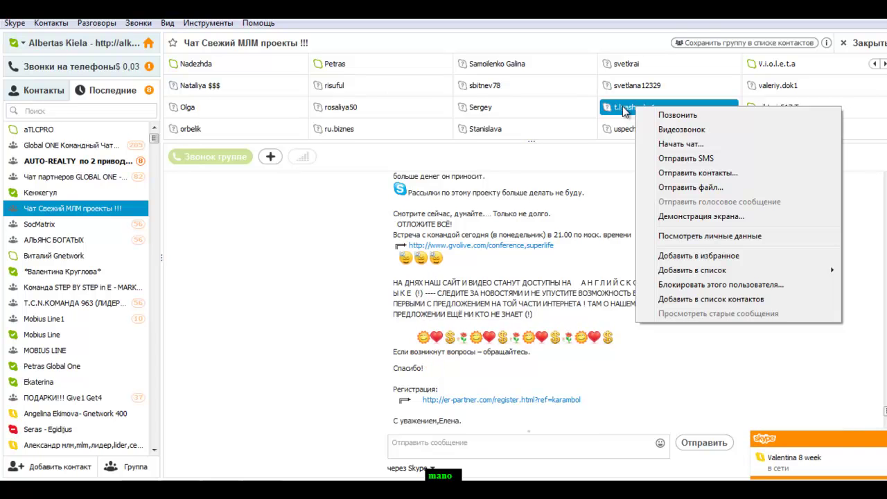
View the member's profile via 'Посмотреть личные данные', then choose 'Добавить контакт'
click(679, 236)
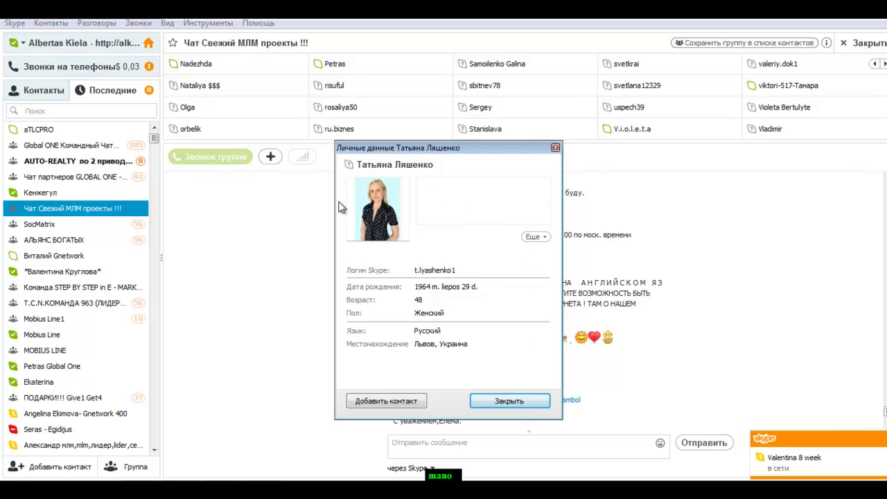
drag(513, 150, 524, 78)
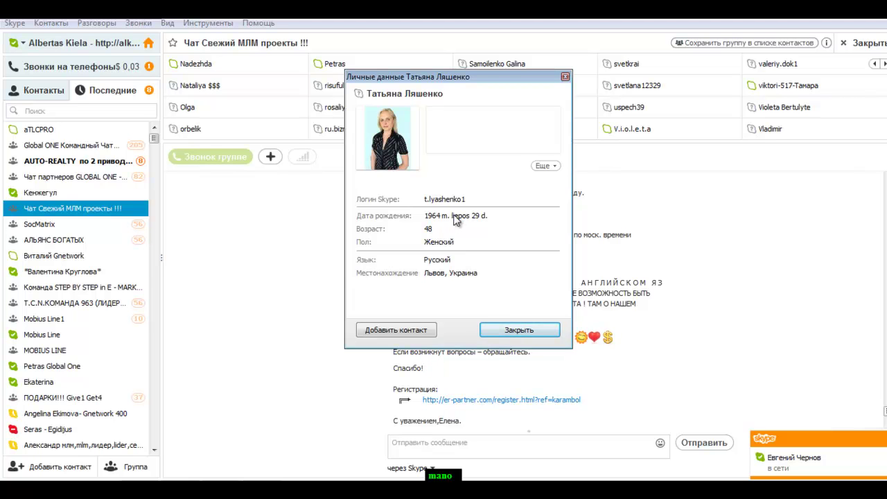
click(388, 333)
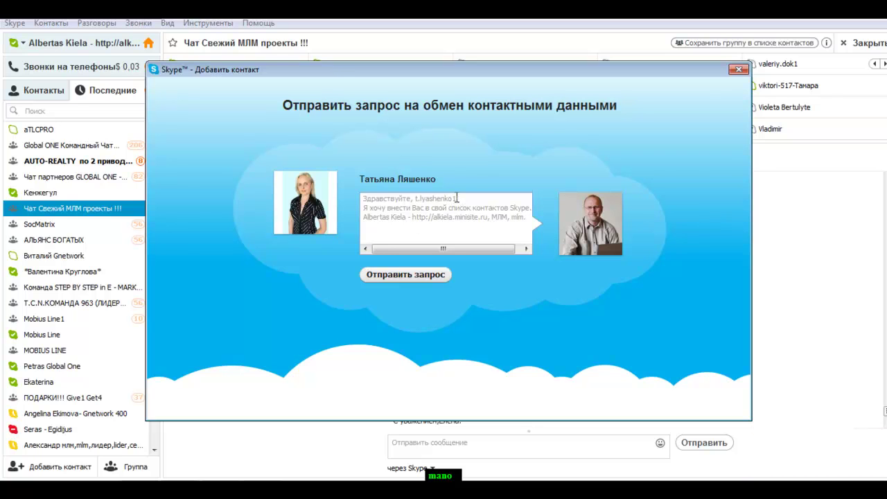
Replace the login after 'Здравствуйте,' with the member's first name plus '!' and send
click(457, 198)
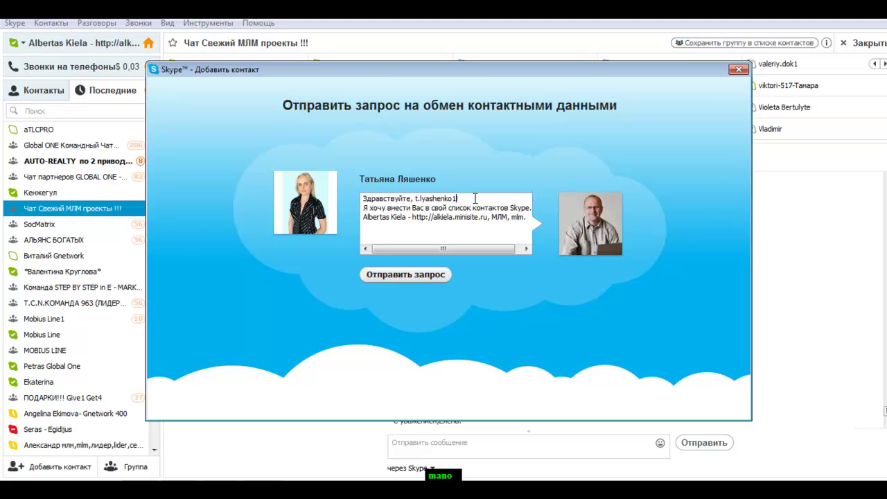
key(BackSpace)
key(BackSpace)
key(BackSpace)
key(BackSpace)
key(BackSpace)
key(BackSpace)
key(BackSpace)
key(BackSpace)
key(BackSpace)
key(BackSpace)
key(BackSpace)
key(BackSpace)
key(BackSpace)
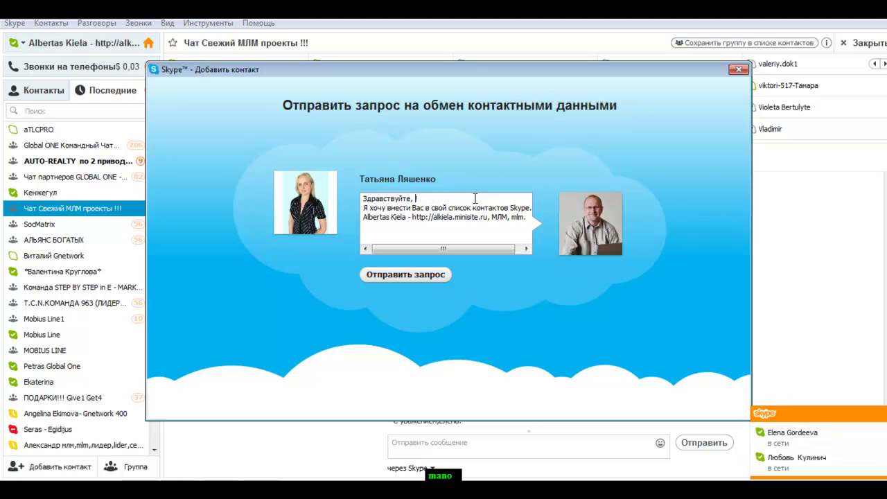
text(Татьяна)
key(BackSpace)
key(BackSpace)
key(BackSpace)
text(яна)
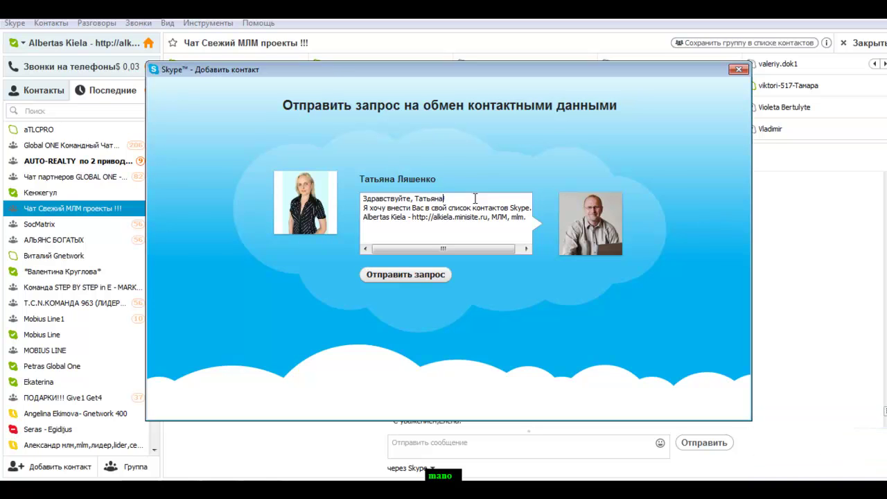
text(!)
click(406, 275)
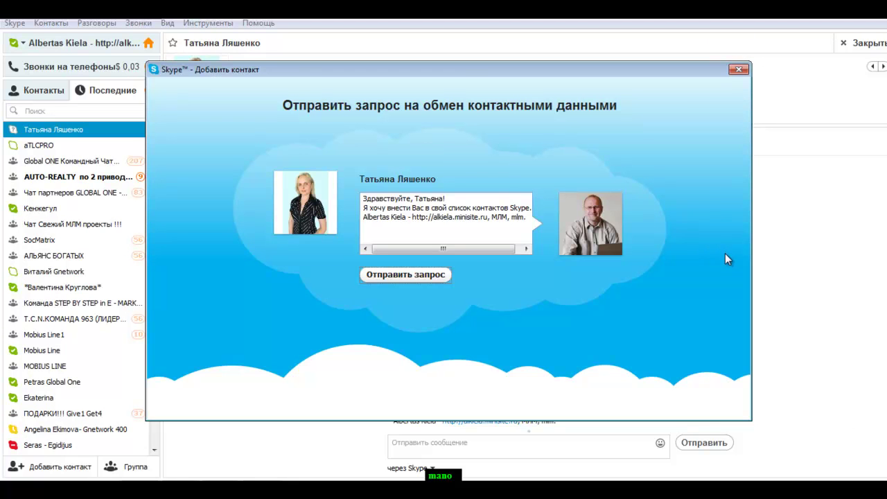
Send the contact request and close the request-sent window
click(399, 274)
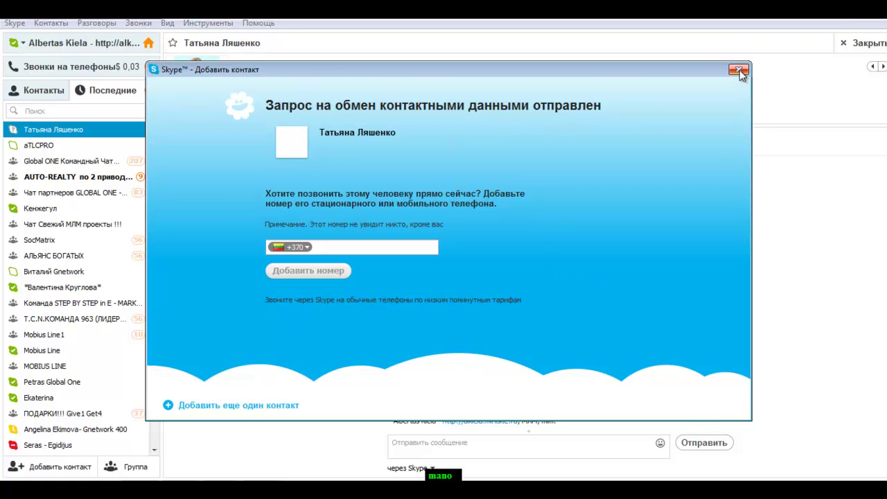
click(46, 134)
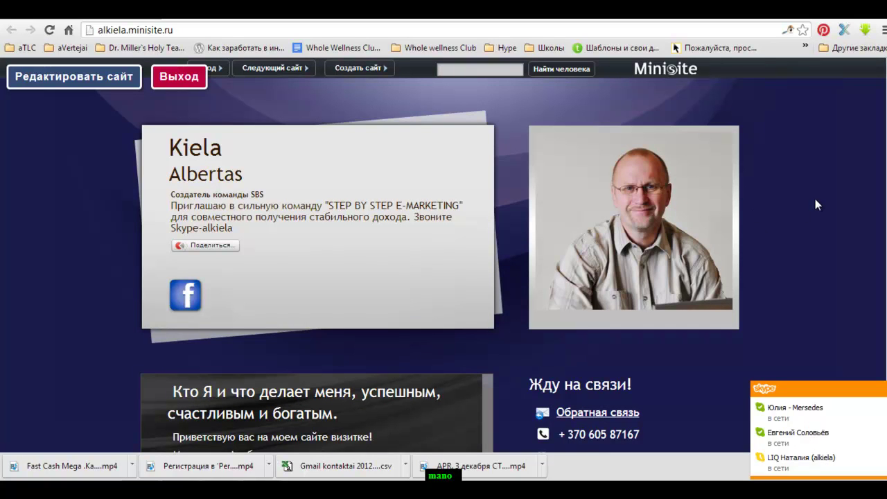
scroll(815, 199, down, 5)
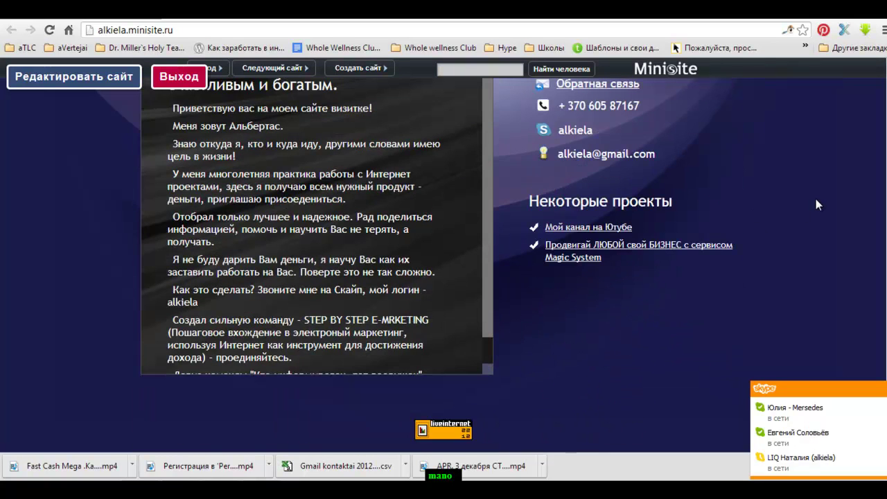
scroll(816, 199, up, 5)
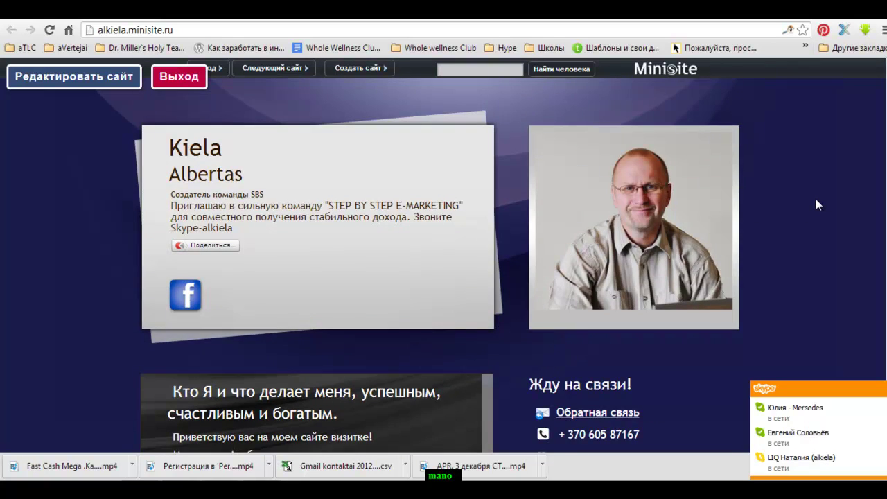
scroll(816, 201, down, 6)
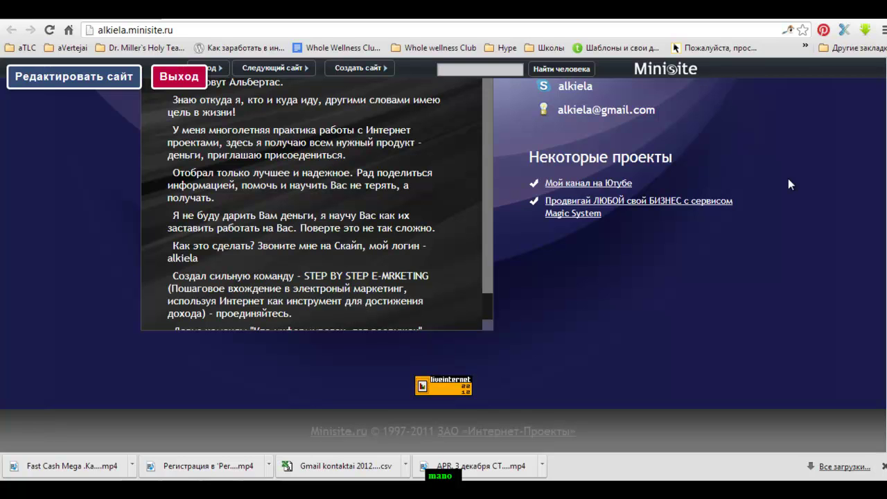
drag(490, 193, 504, 162)
drag(487, 163, 490, 166)
scroll(773, 214, up, 5)
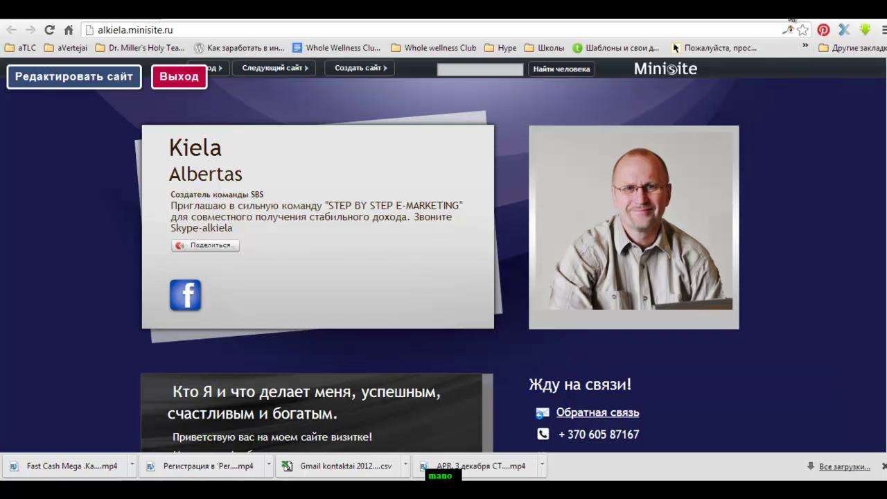
Look at the YouTube playlist tab, then return to the new contact's Skype chat
click(792, 18)
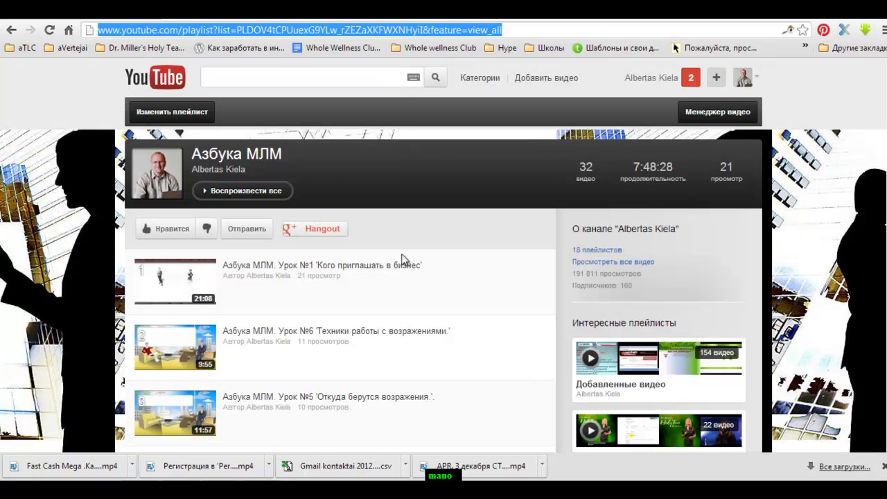
key(alt+Tab)
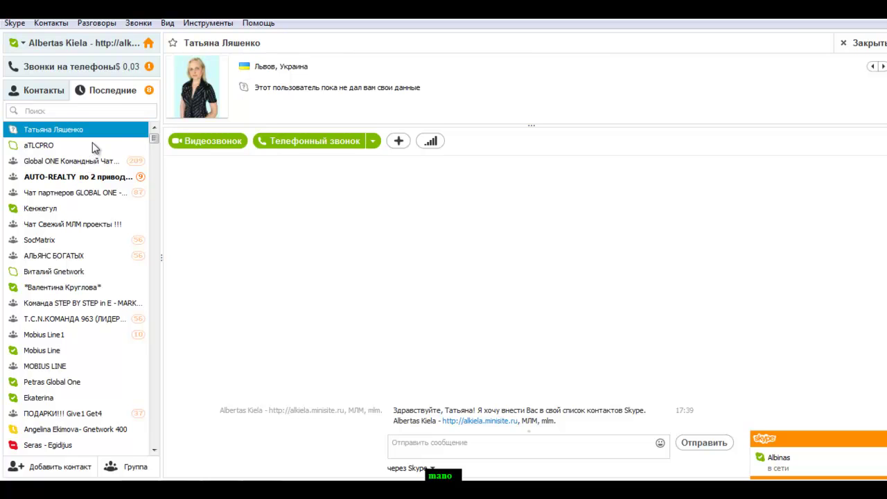
Open Чат Свежий МЛМ проекты !!! in Skype, then return to the Азбука МЛМ playlist in Chrome
click(154, 132)
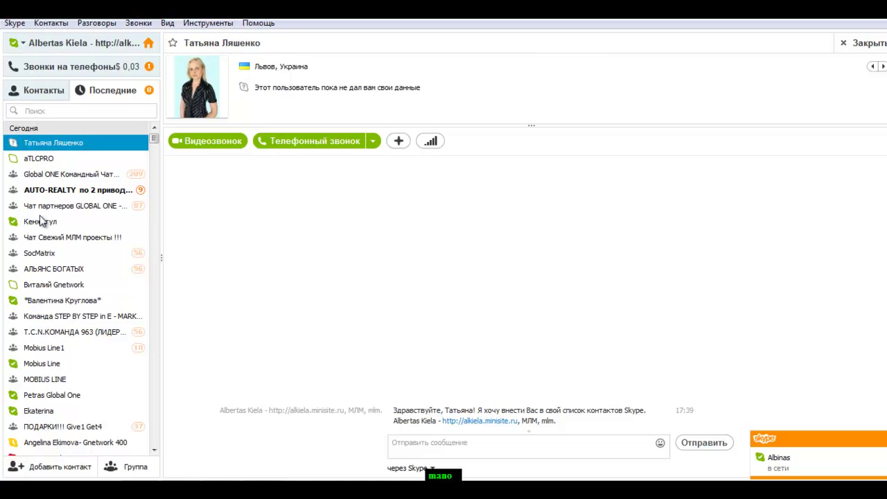
click(48, 239)
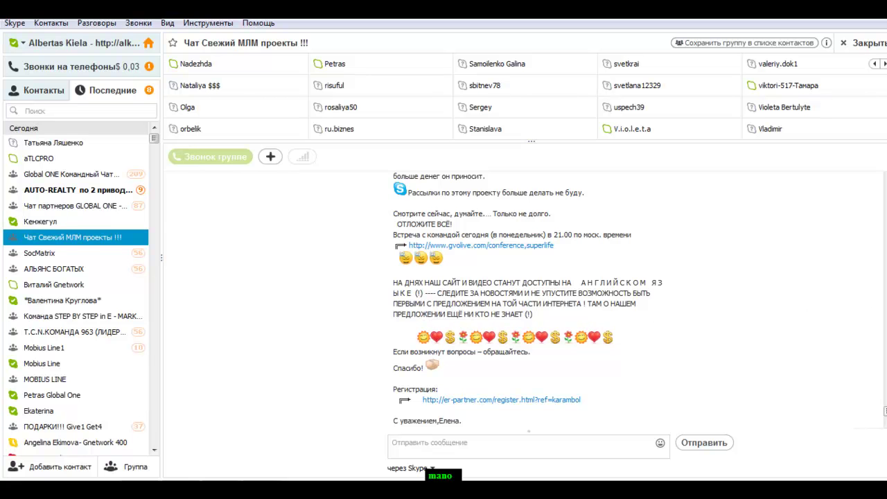
click(152, 477)
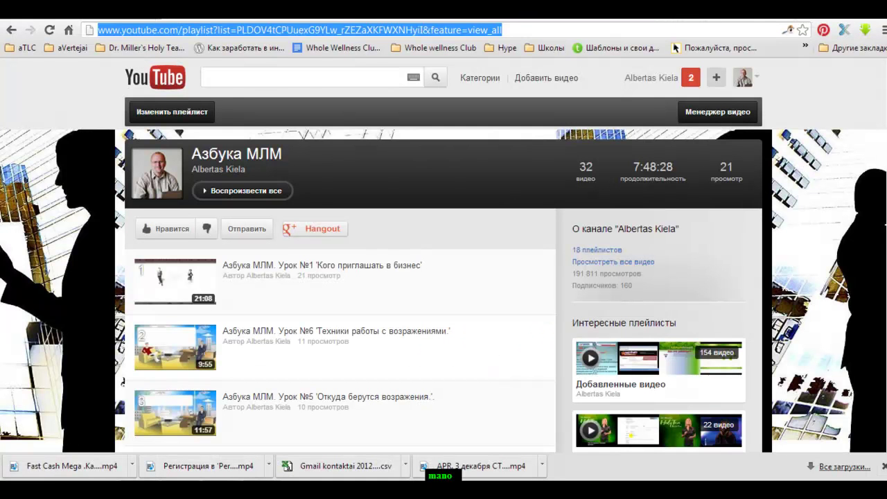
Launch Quick Note and open the note named Skype
click(311, 21)
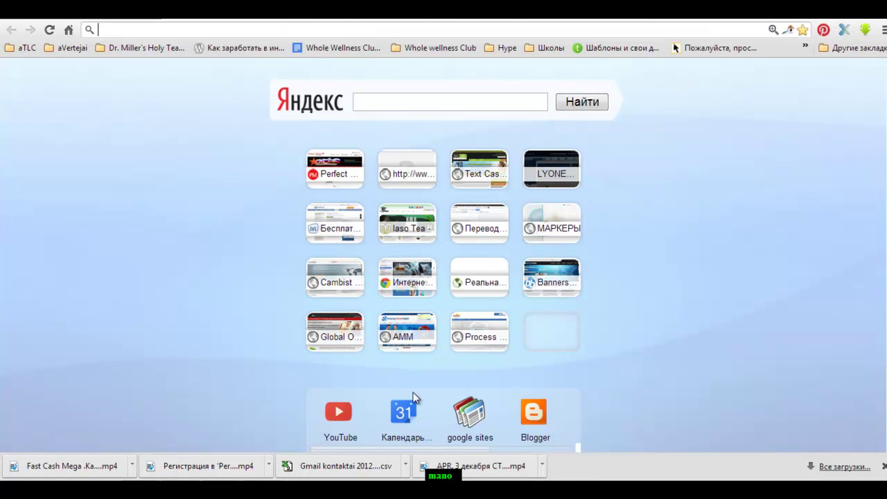
drag(373, 449, 491, 427)
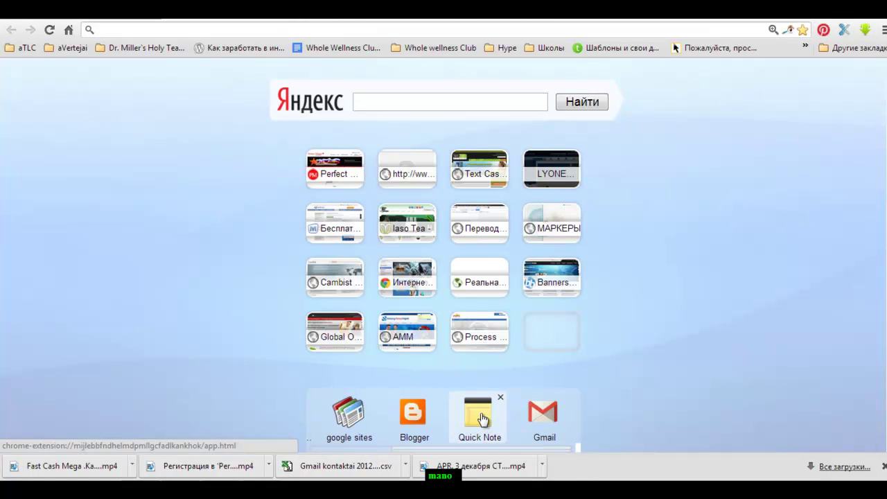
click(486, 421)
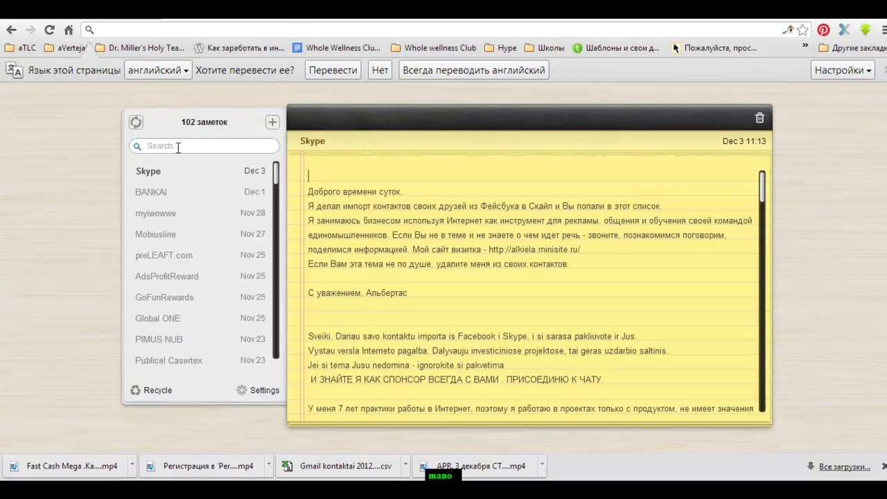
click(162, 180)
Copy the two paragraphs beginning 'Выхожу из чата' from the note, then switch back to Skype
scroll(765, 191, down, 1)
drag(764, 188, 768, 285)
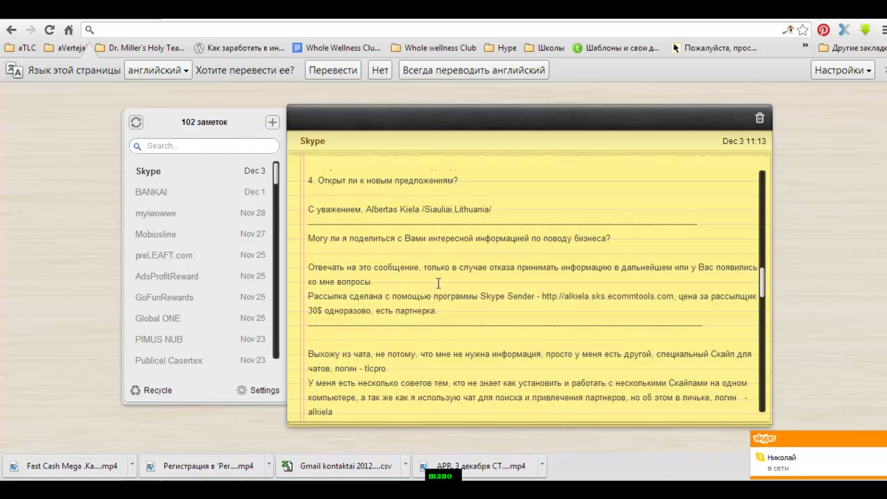
drag(762, 281, 763, 299)
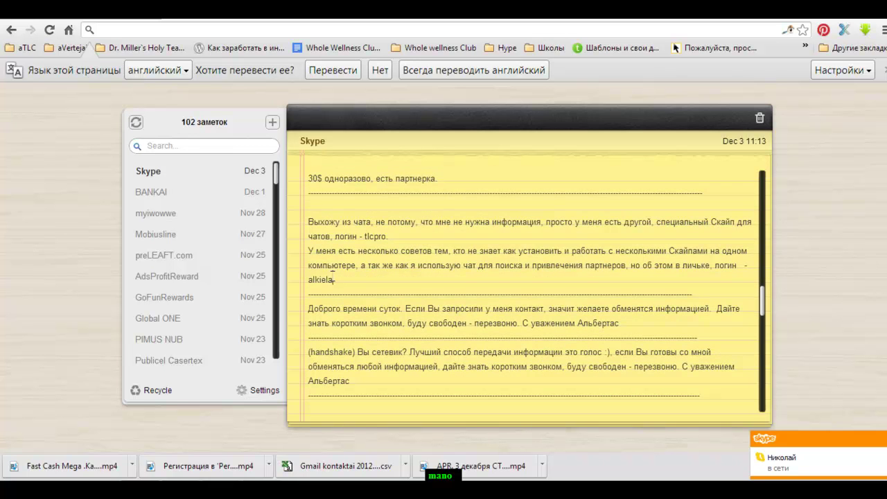
drag(334, 280, 290, 223)
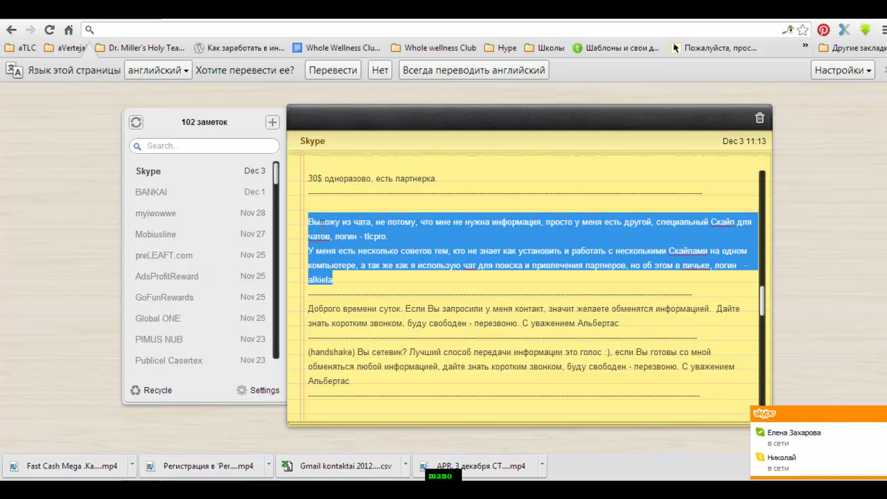
right_click(332, 228)
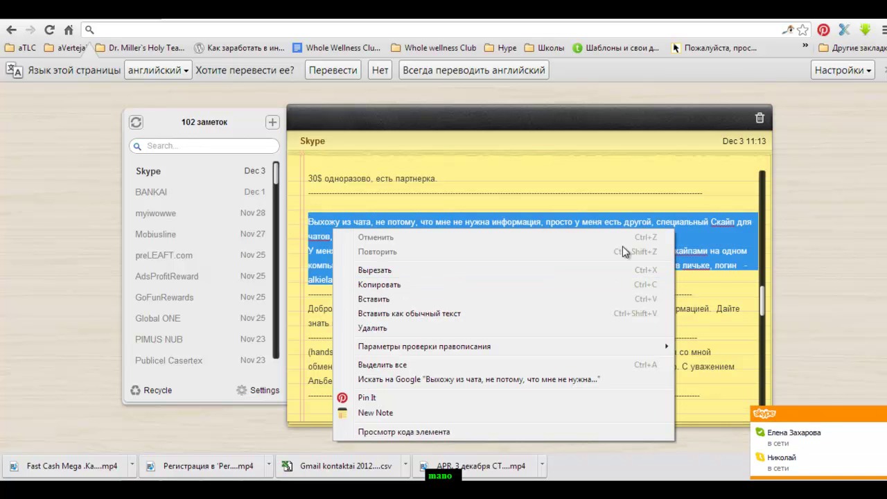
click(696, 233)
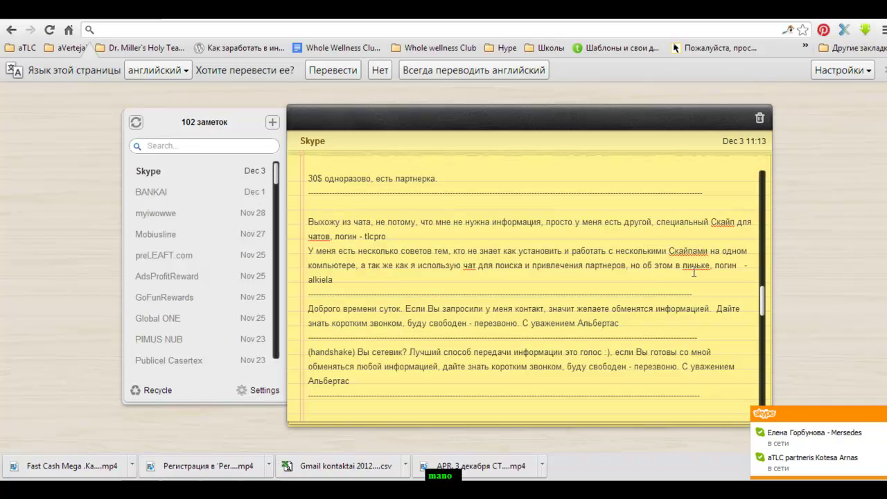
drag(333, 280, 308, 222)
right_click(324, 225)
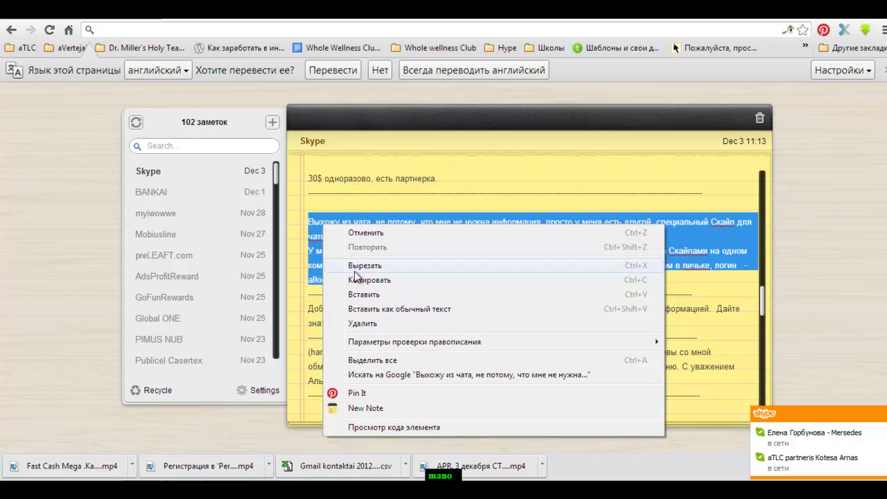
click(361, 282)
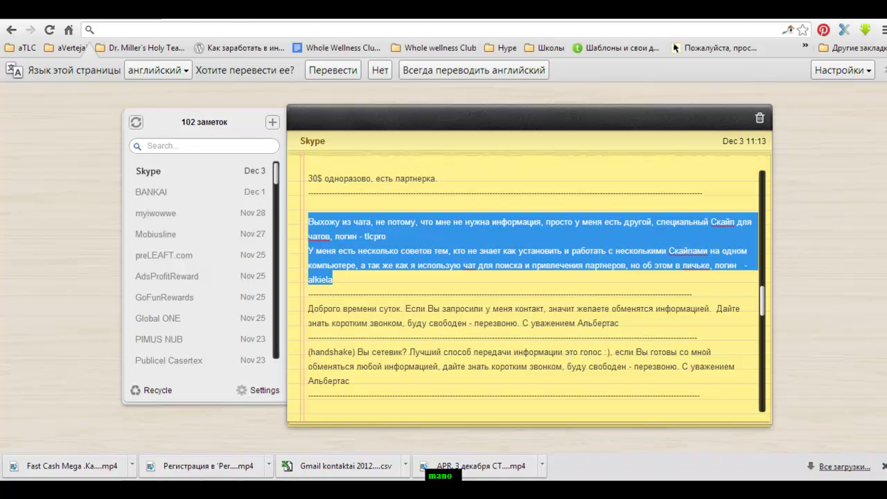
key(alt+Tab)
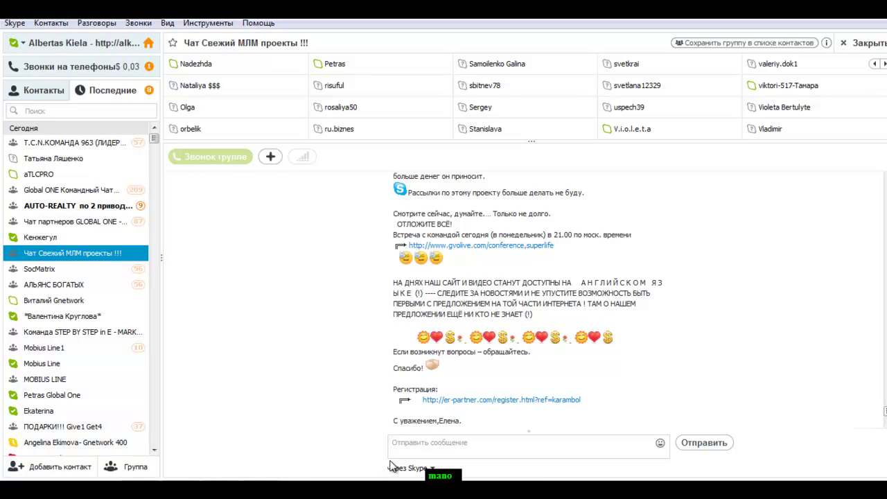
Paste and send the copied leaving-chat message in Свежий МЛМ проекты, then add aTLCPRO to the chat
click(425, 444)
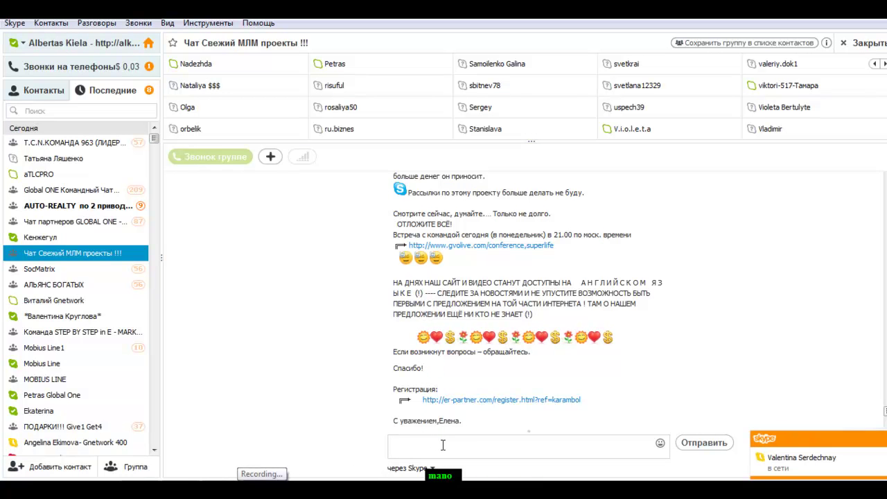
right_click(443, 445)
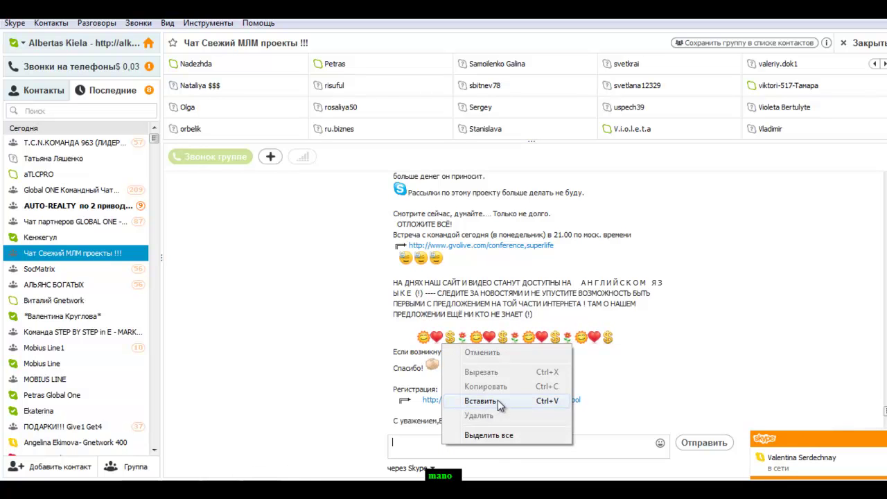
click(497, 402)
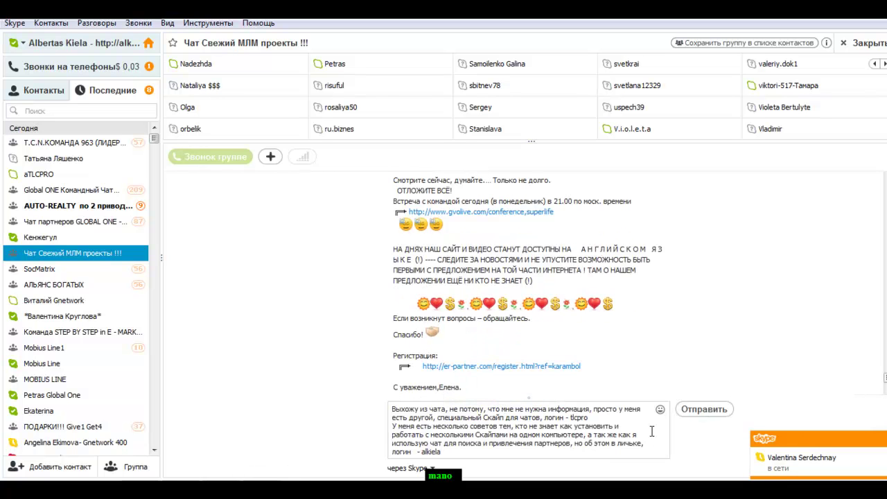
click(702, 408)
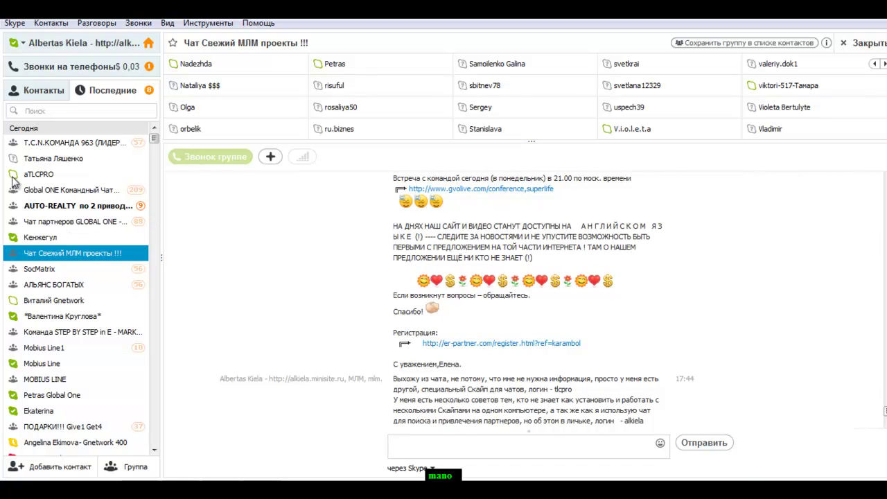
drag(12, 176, 722, 95)
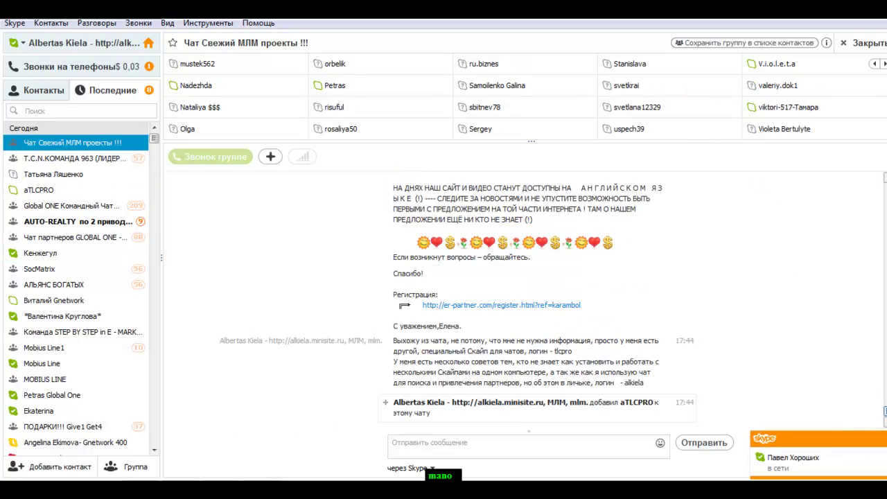
Leave the Чат Свежий МЛМ проекты !!! group through Выйти из разговора and confirm with Выйти
right_click(62, 143)
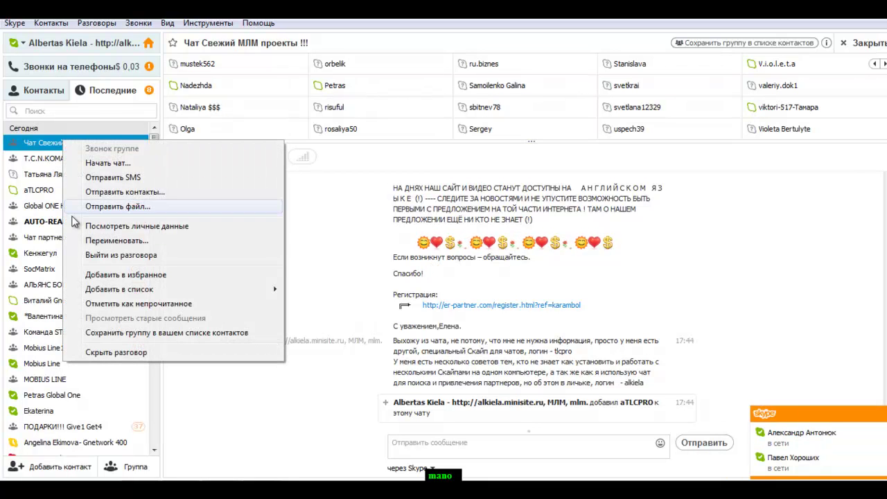
click(132, 256)
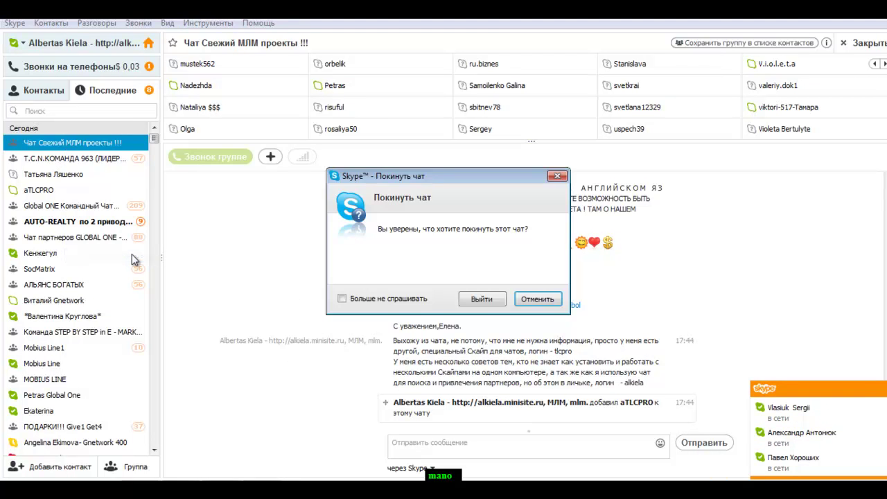
click(489, 303)
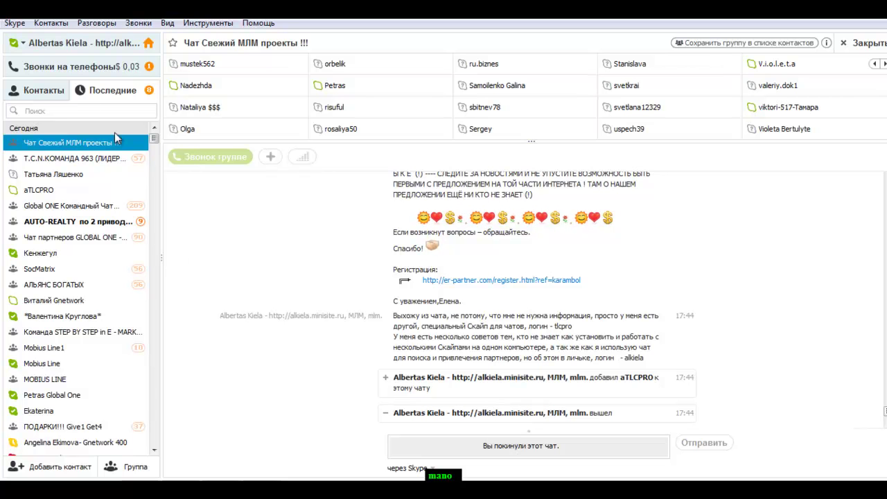
click(49, 27)
mouse_move(86, 89)
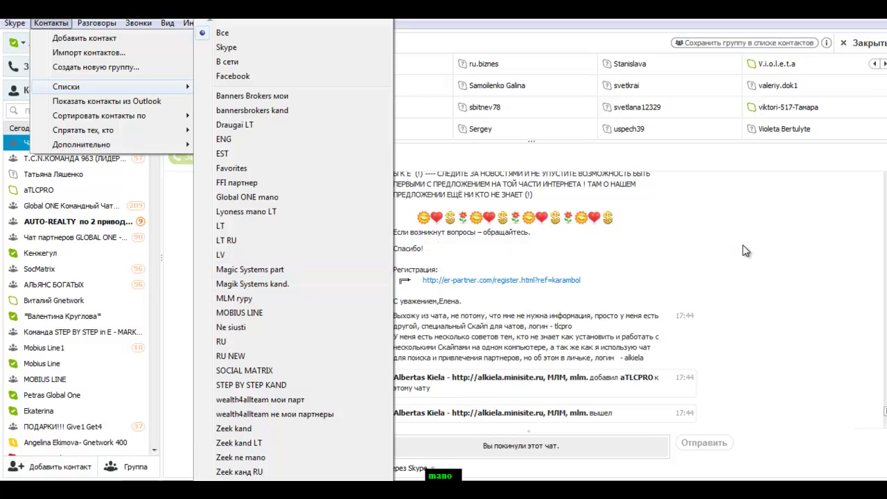
click(744, 249)
scroll(743, 247, up, 3)
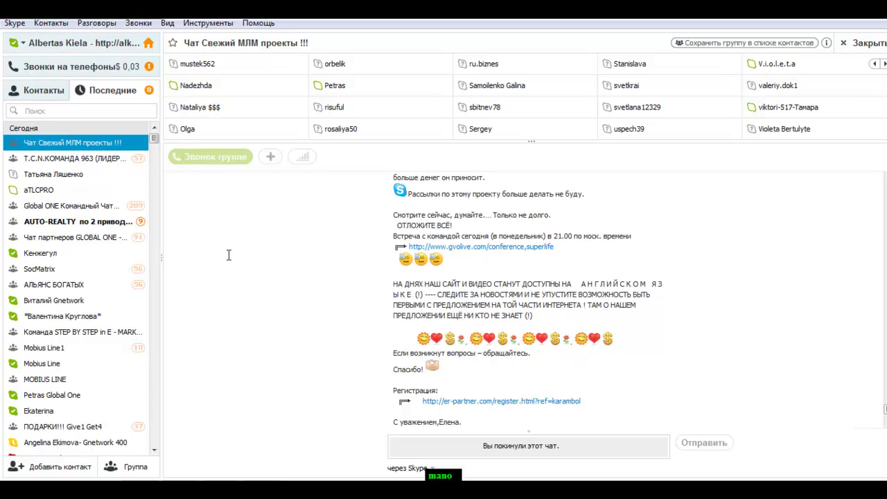
Filter the contacts panel to the RU NEW list via Контакты > Списки
click(51, 23)
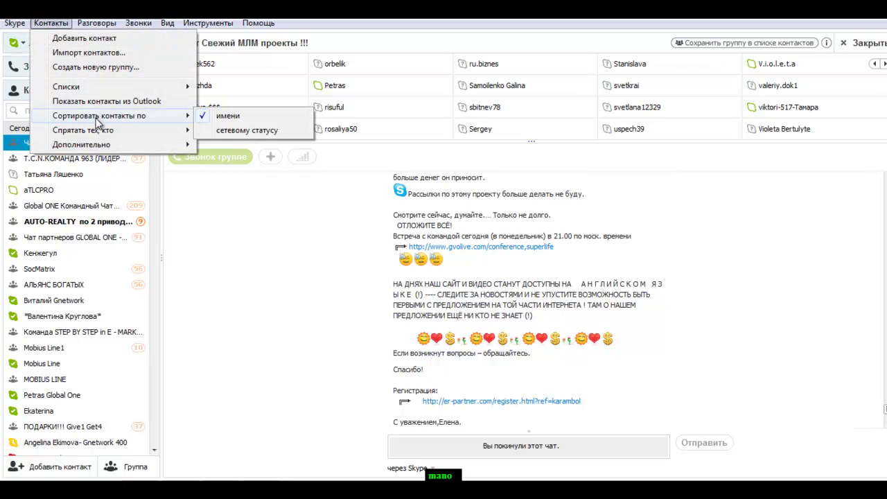
mouse_move(114, 87)
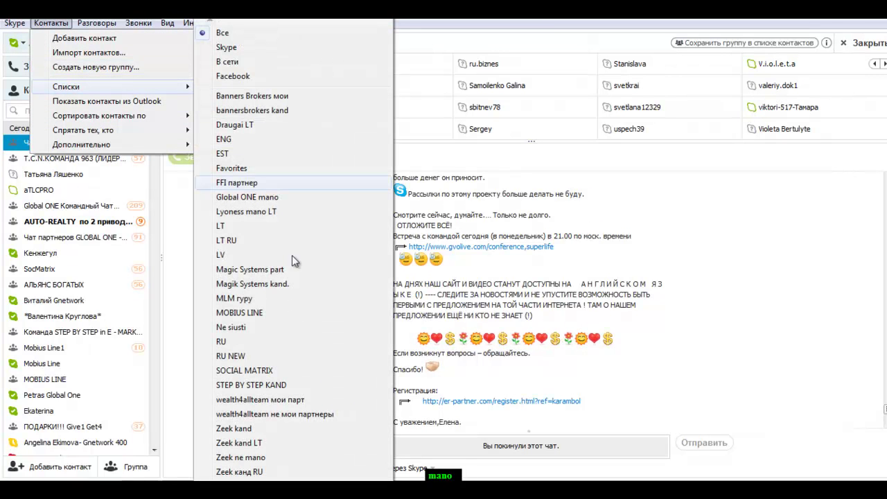
click(235, 356)
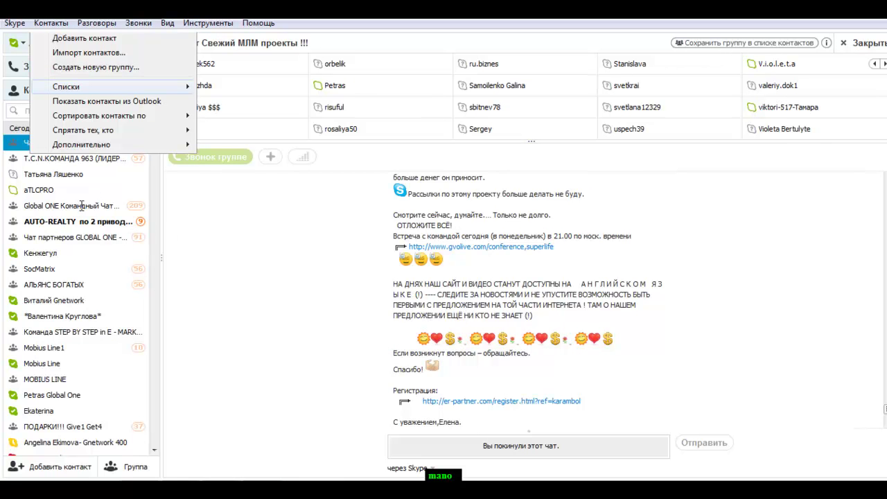
click(6, 154)
scroll(65, 198, down, 10)
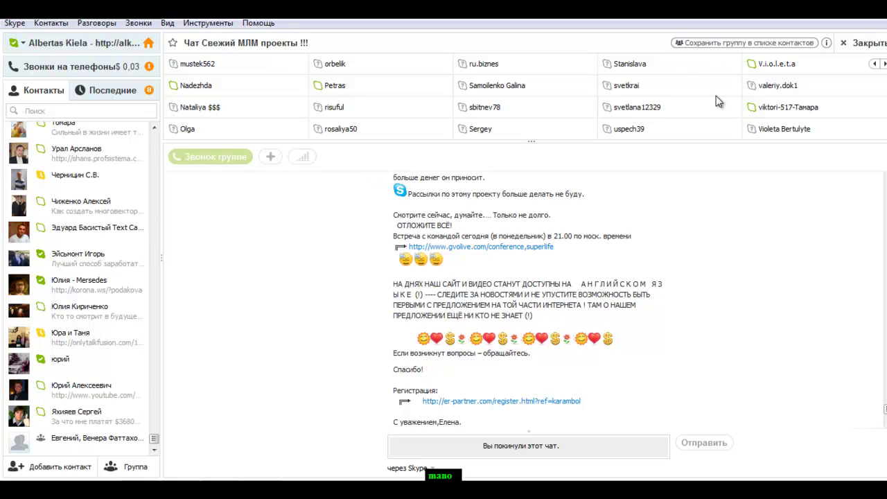
Save the group chat to the contact list, keeping its suggested name
click(725, 43)
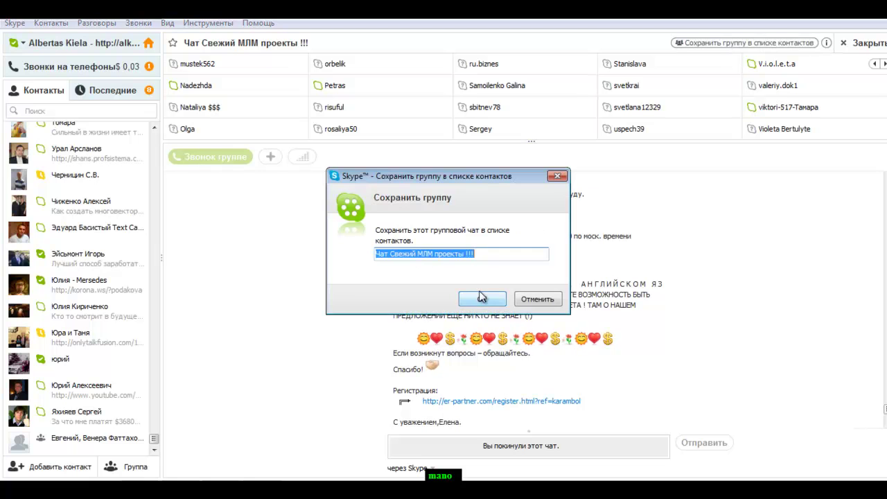
click(482, 299)
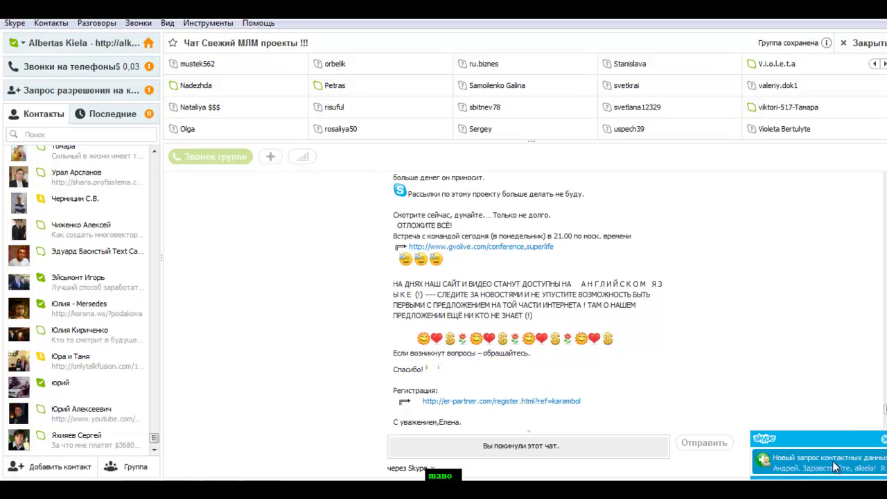
Open the Mediusline contact request notification and add that person to the contact list
click(833, 461)
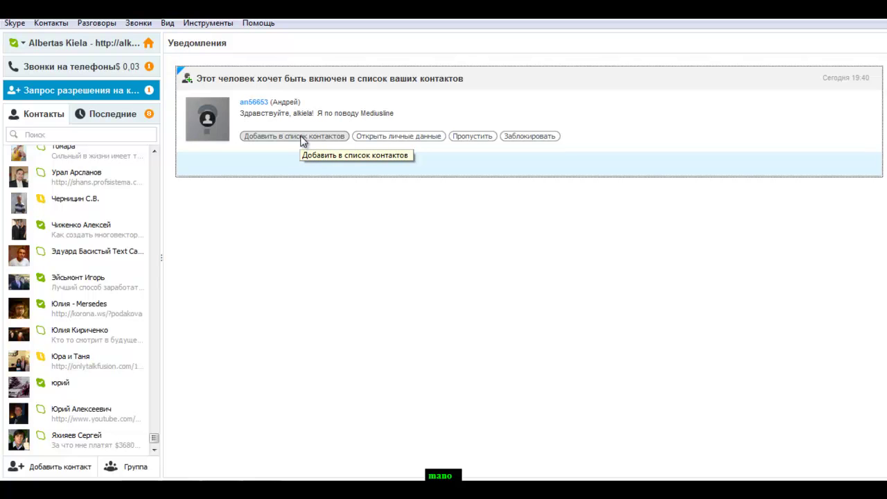
click(303, 142)
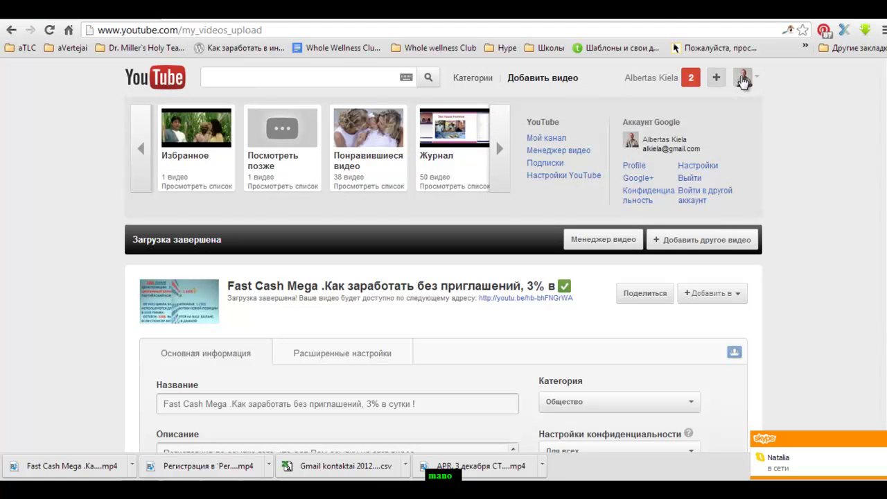
Go to Мой канал and scroll down the uploads to open the MebiusLine video
click(548, 140)
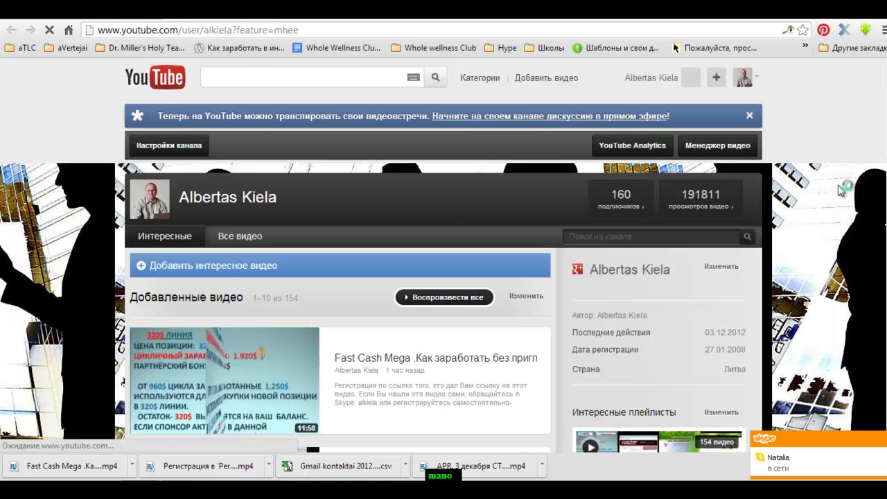
scroll(815, 94, down, 1)
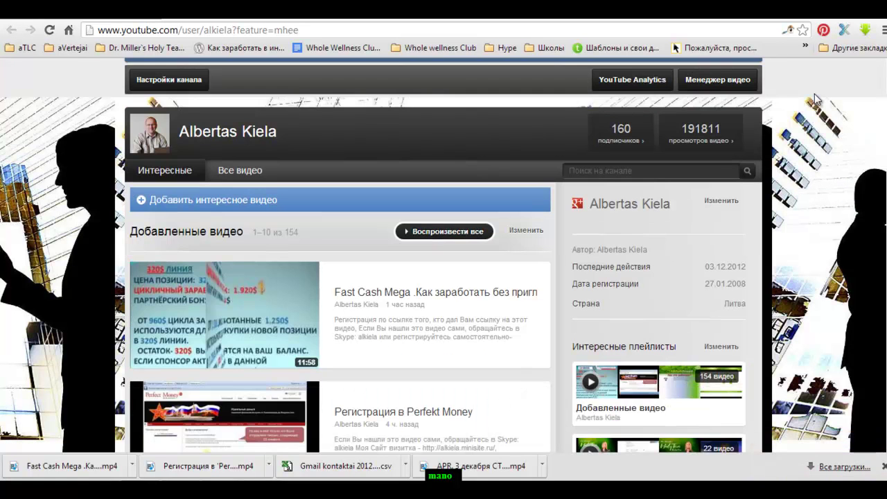
scroll(816, 99, down, 2)
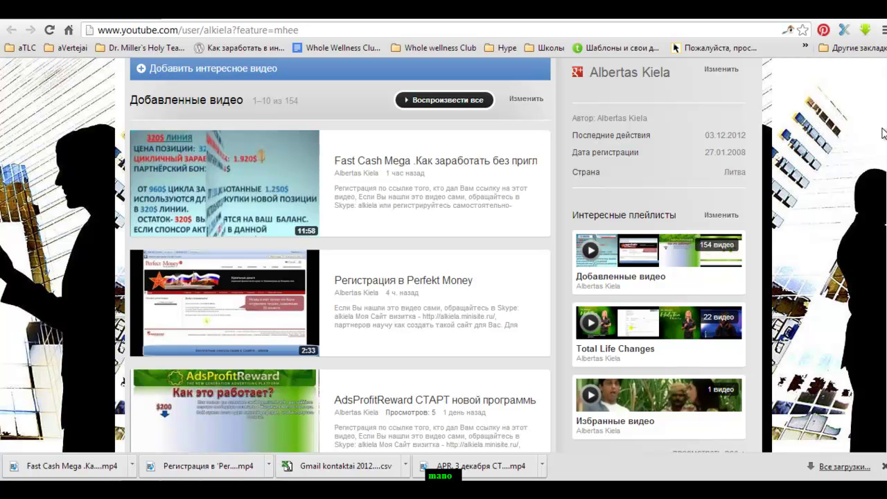
scroll(883, 138, down, 3)
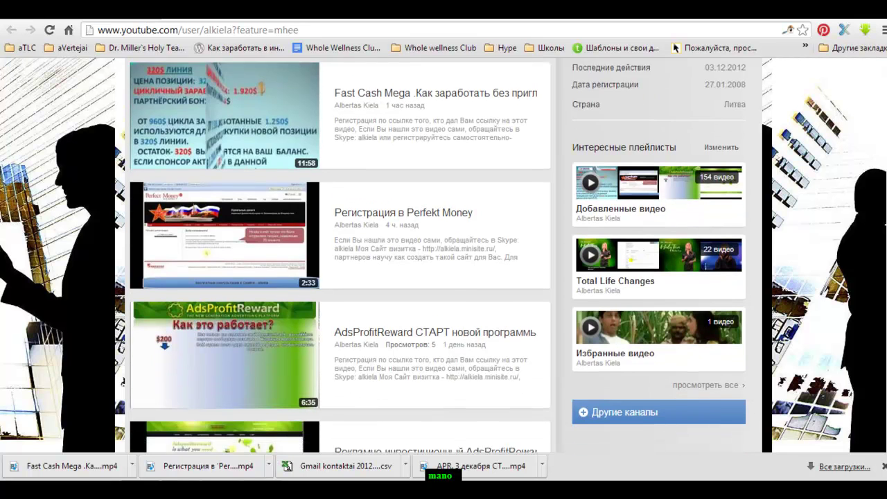
scroll(438, 255, down, 5)
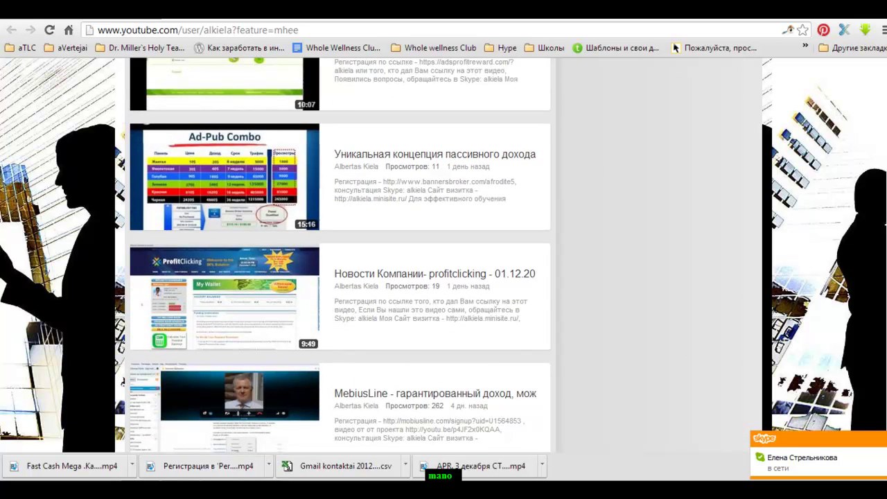
scroll(340, 255, down, 1)
scroll(339, 256, down, 1)
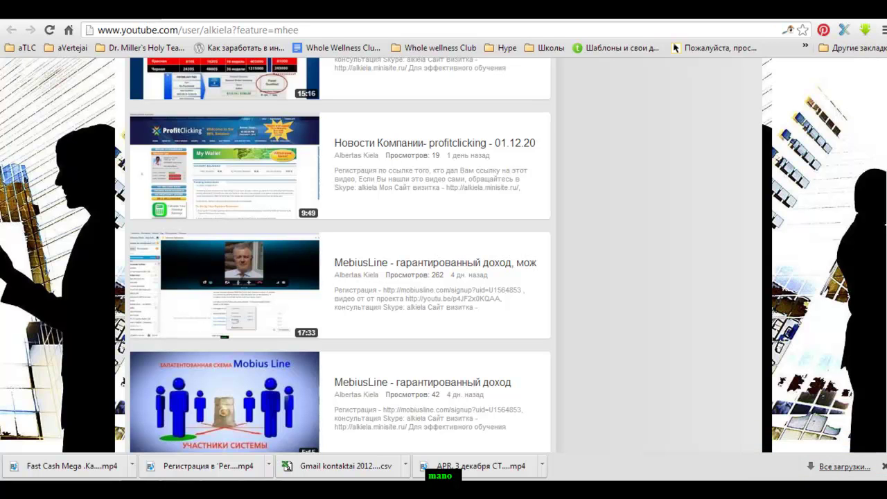
click(444, 270)
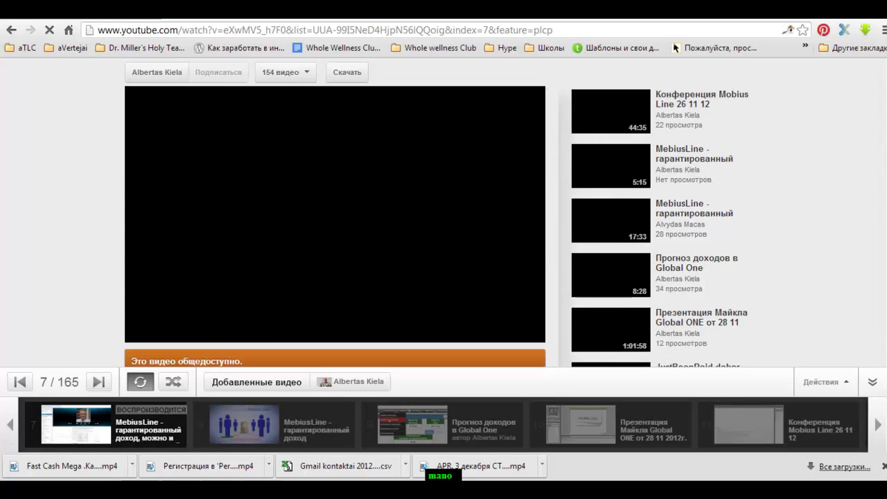
Pause the MebiusLine video, expand its description, select the Skype login at its end, and switch to Skype
click(143, 333)
scroll(827, 178, down, 3)
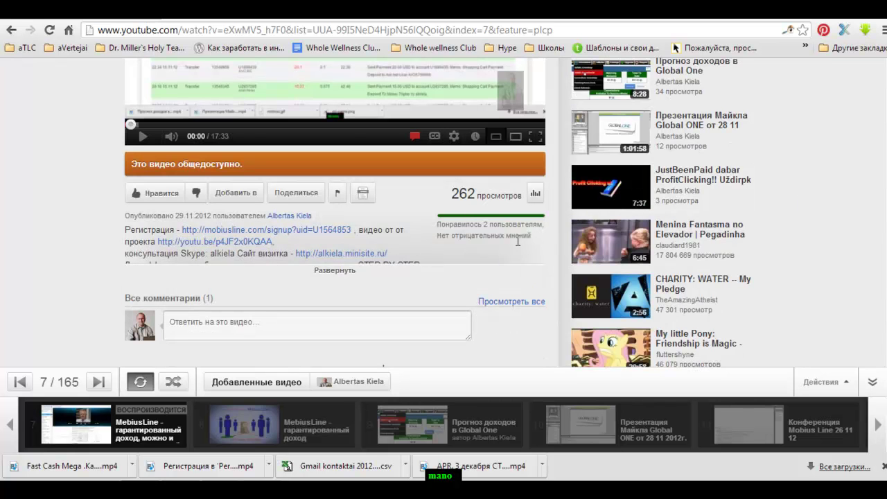
click(331, 275)
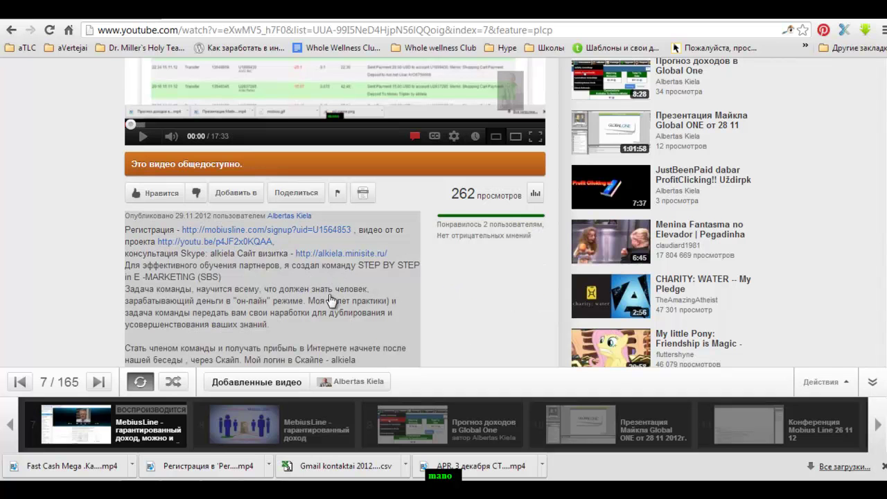
drag(359, 362, 294, 366)
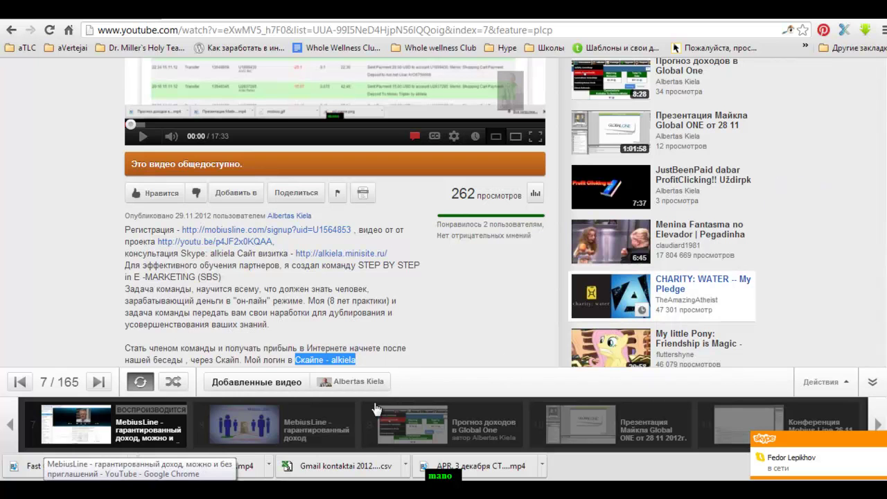
key(alt+Tab)
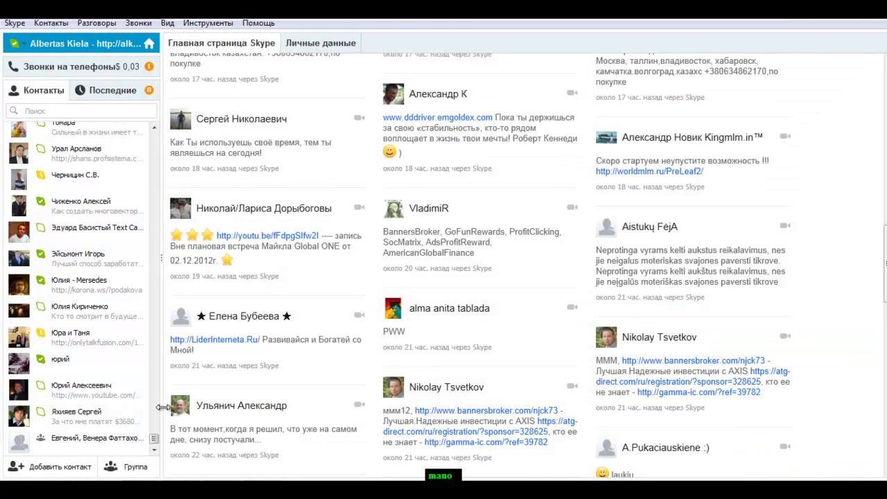
Open the newest Mediusline contact's chat from Последние and add them to the RU NEW and MOBIUS LINE lists
drag(154, 441, 154, 135)
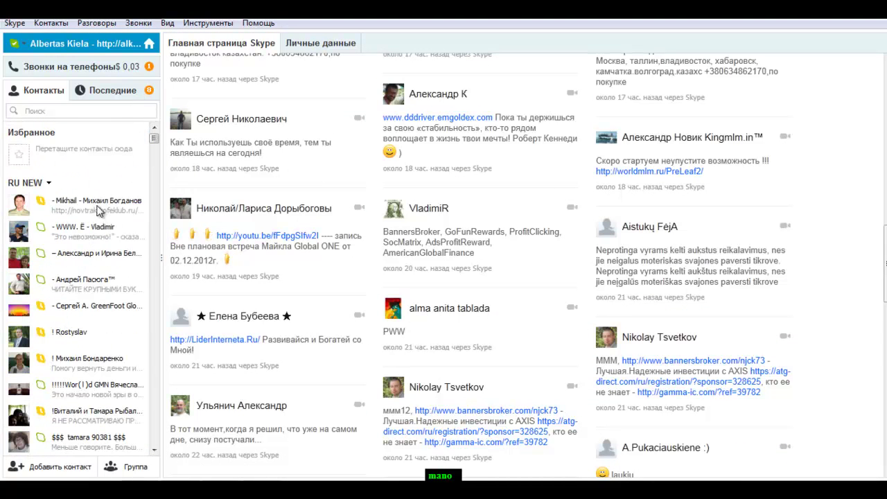
click(115, 90)
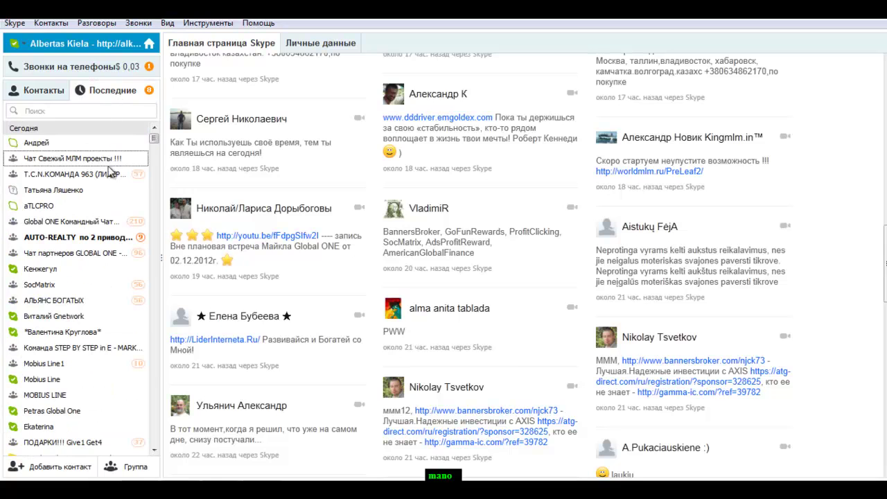
click(76, 142)
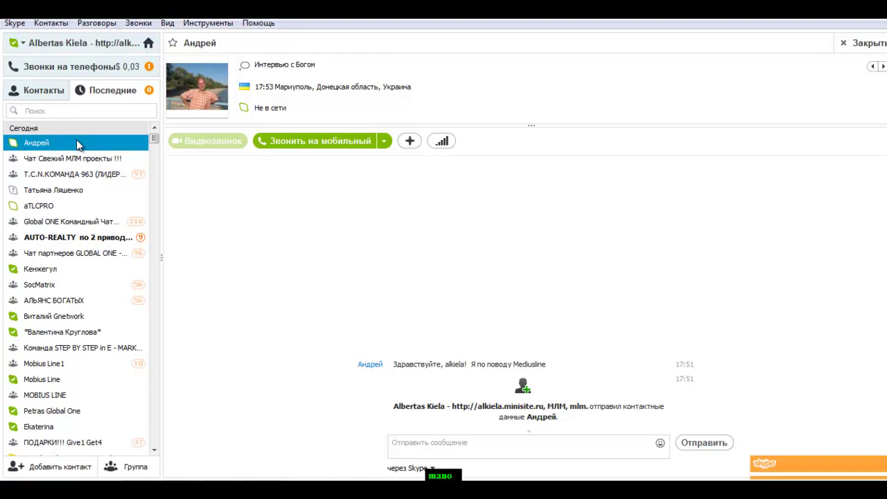
right_click(81, 143)
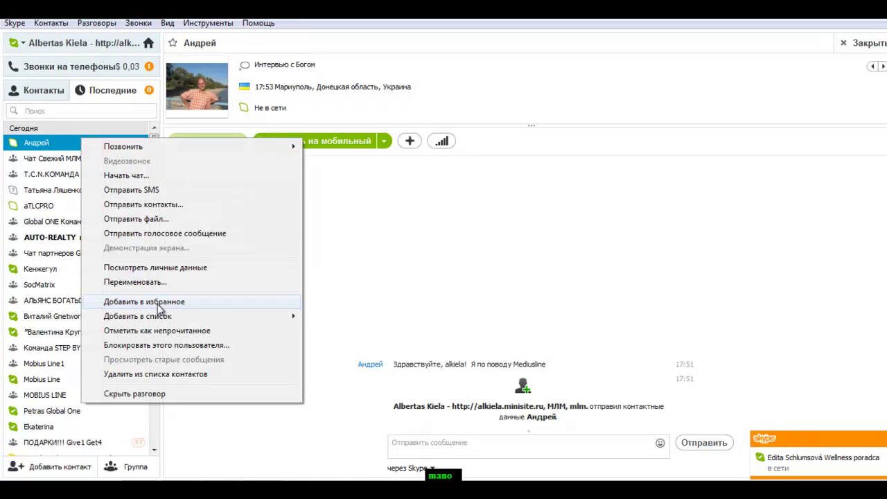
mouse_move(172, 319)
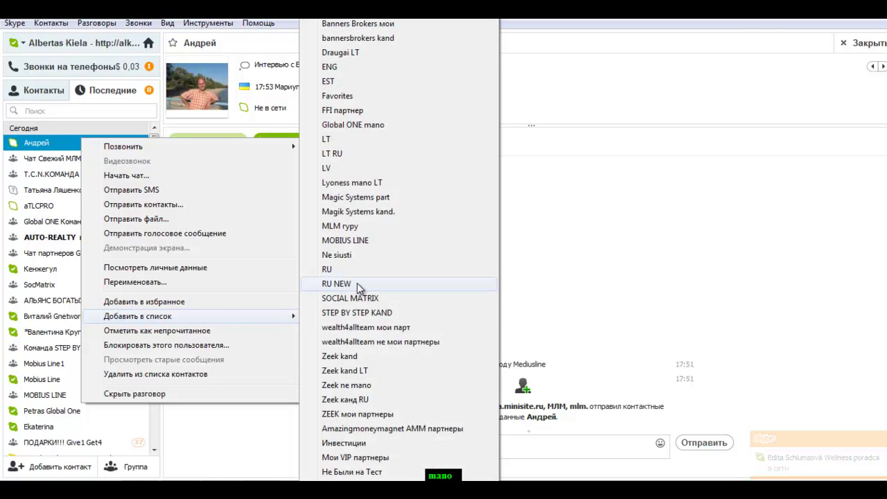
click(358, 283)
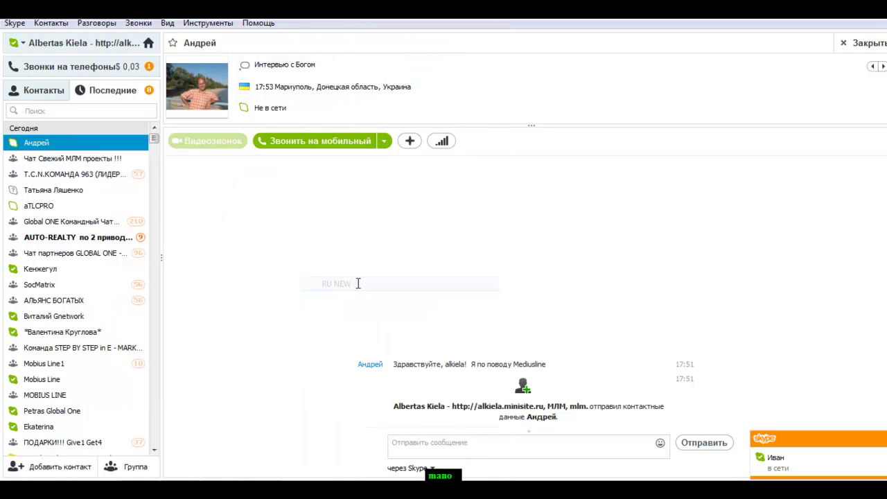
right_click(89, 149)
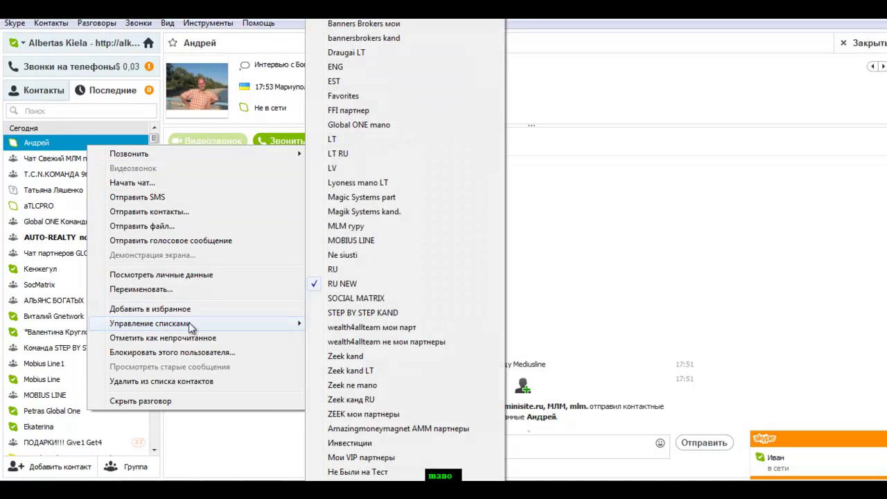
click(367, 241)
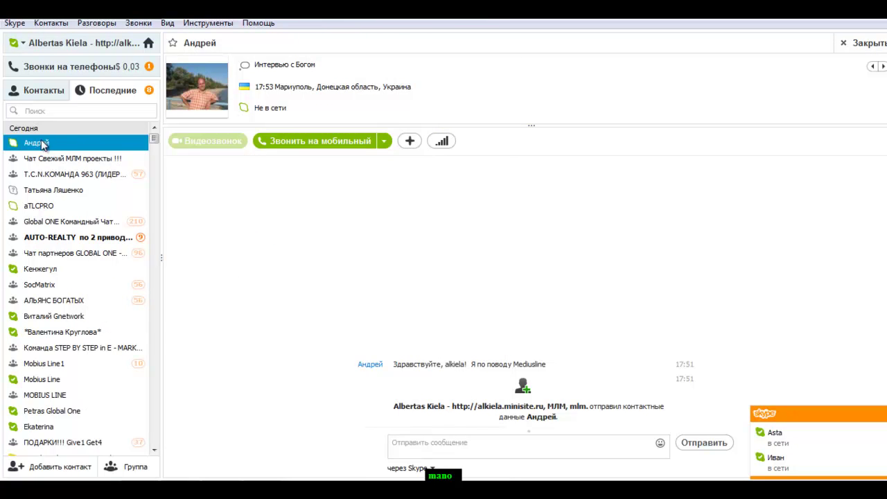
Send a hand emoticon reply in the new Mediusline contact's chat
click(430, 449)
click(660, 443)
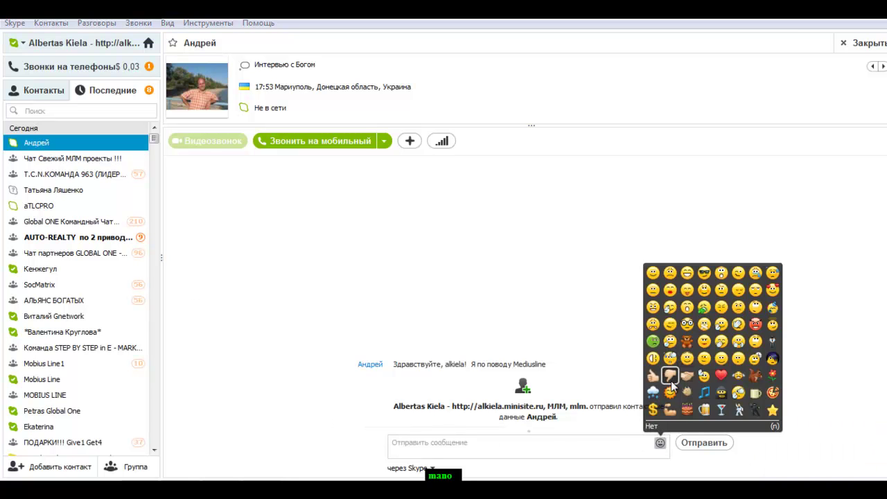
click(689, 378)
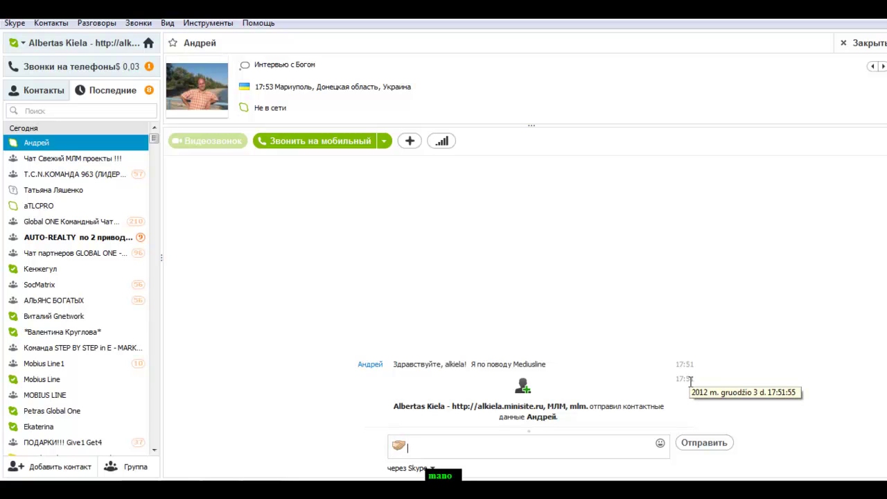
key(Return)
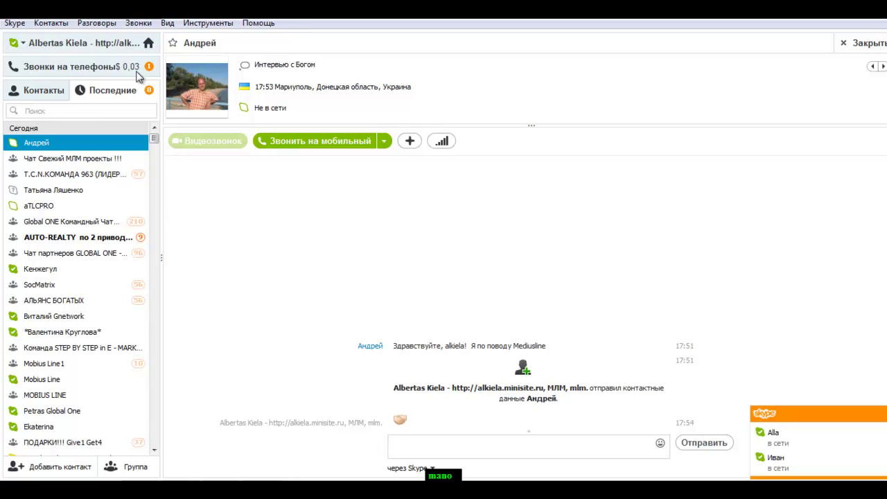
Look through the Контакты and Skype menu options, returning to the full contacts list
click(53, 25)
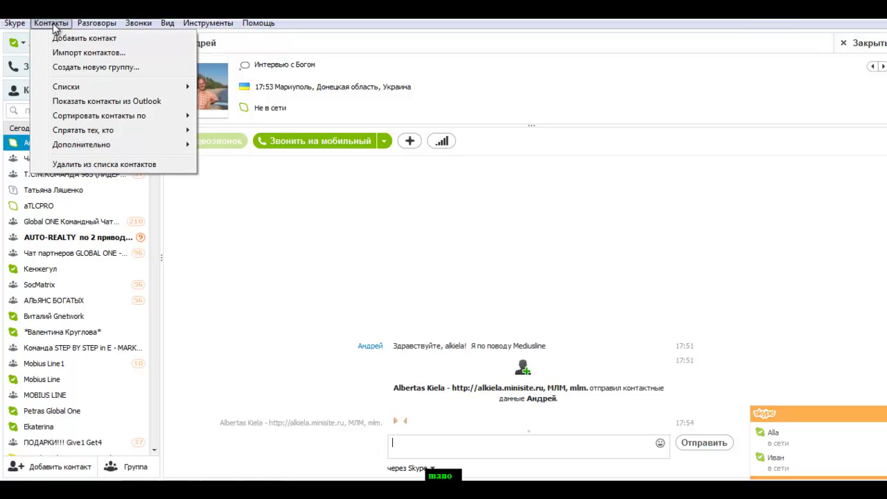
click(195, 244)
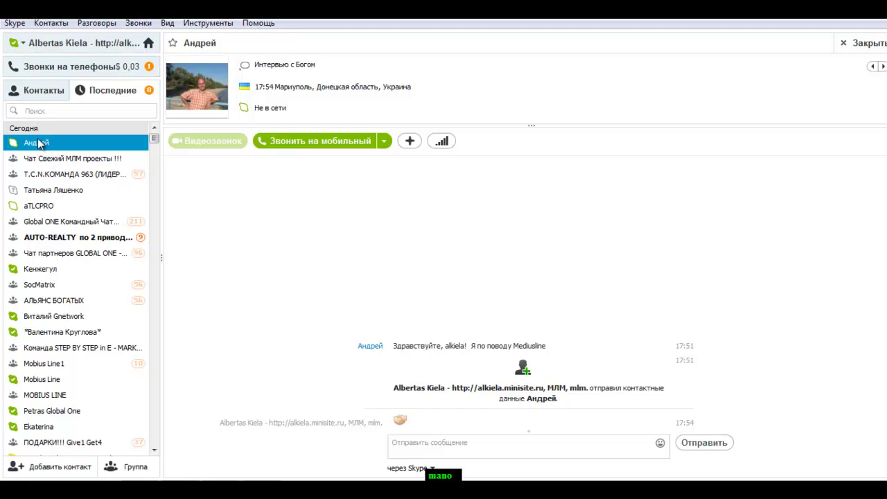
click(42, 90)
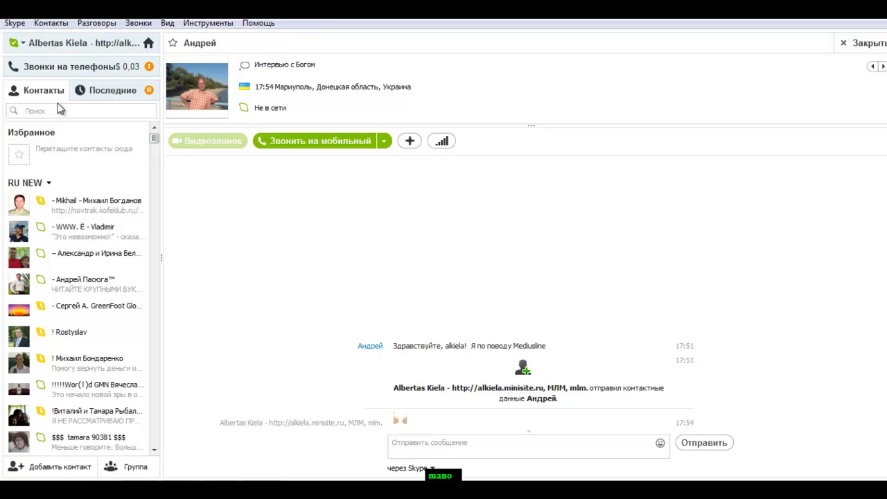
click(17, 25)
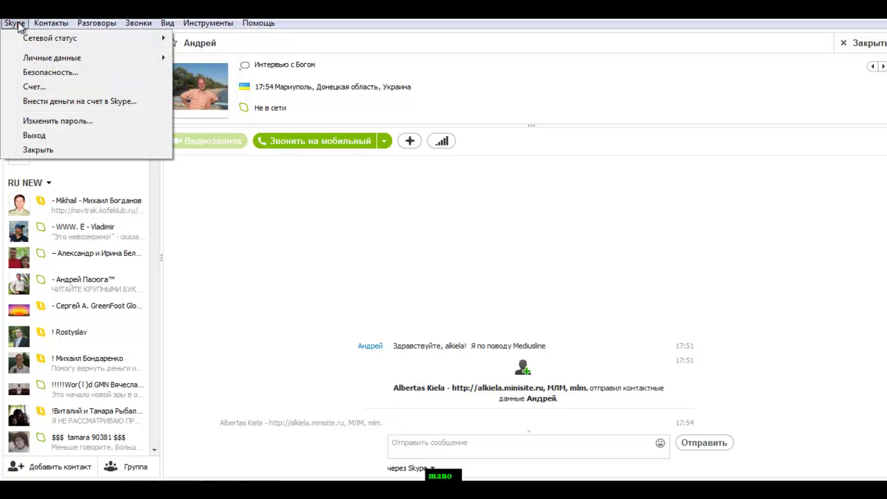
mouse_move(23, 61)
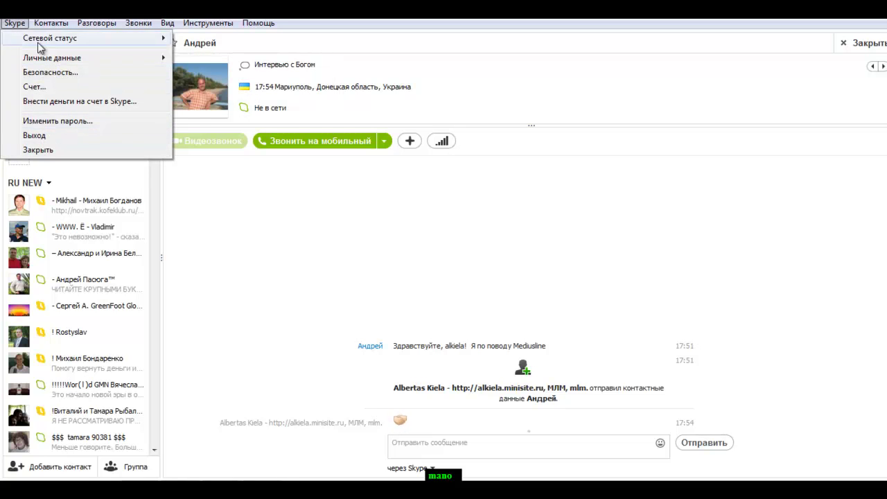
mouse_move(87, 24)
mouse_move(56, 29)
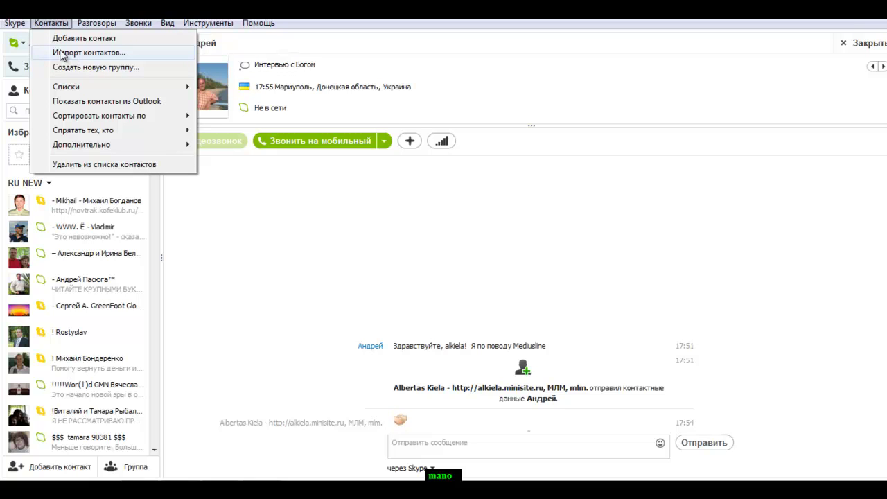
Open contact import from Facebook and enter the Facebook account's e-mail address as username
click(82, 53)
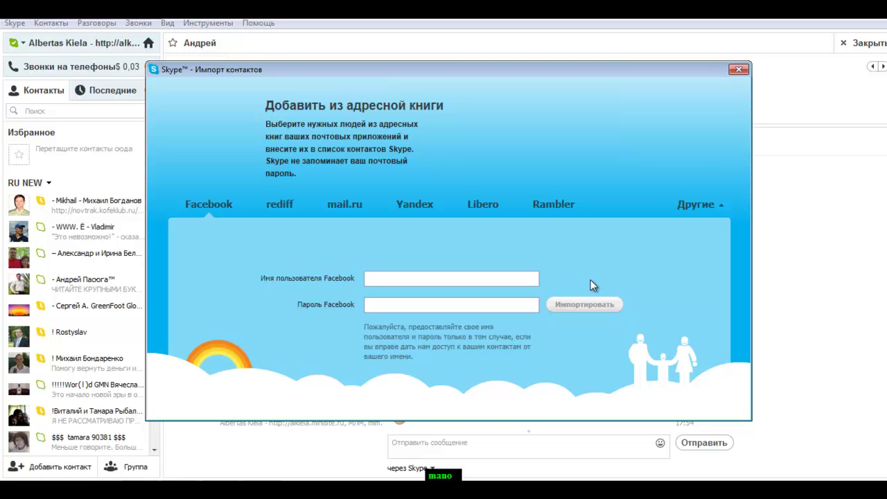
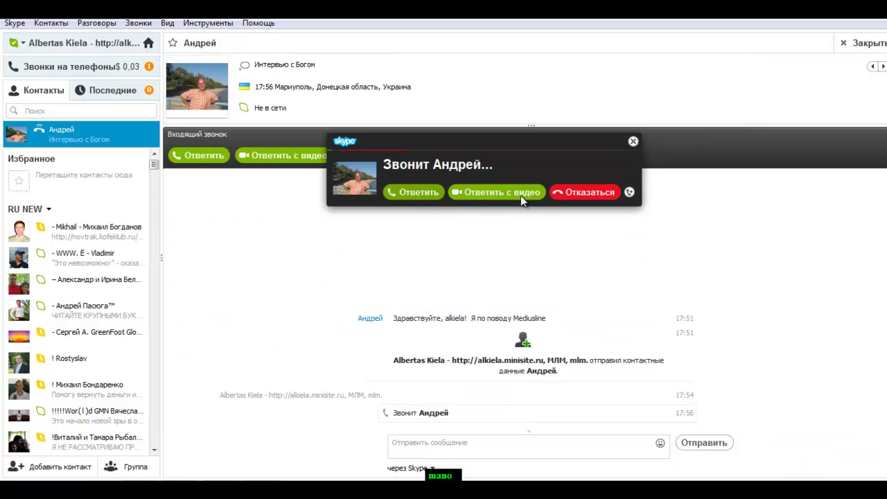
Answer the Mediusline contact's incoming voice call without video and hang up after 28 seconds
click(489, 197)
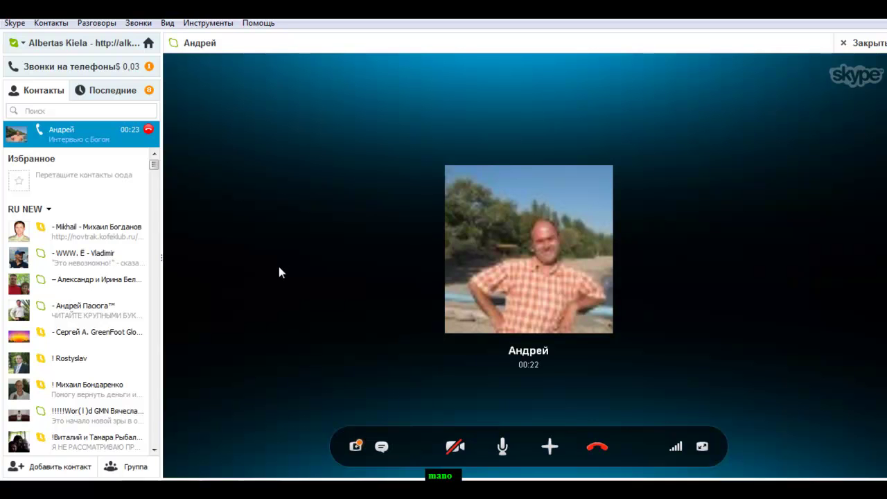
click(598, 448)
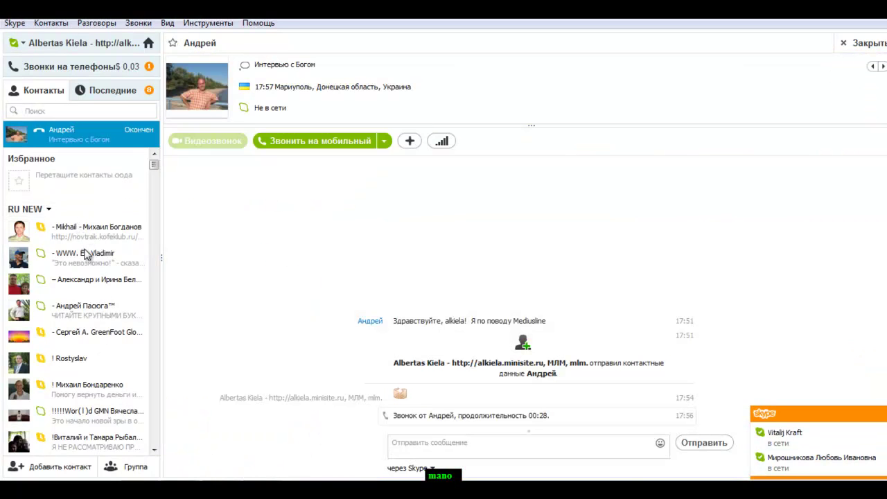
Find the STEP BY STEP team chat by searching 'step' and copy its meeting invitation
click(91, 113)
text(st)
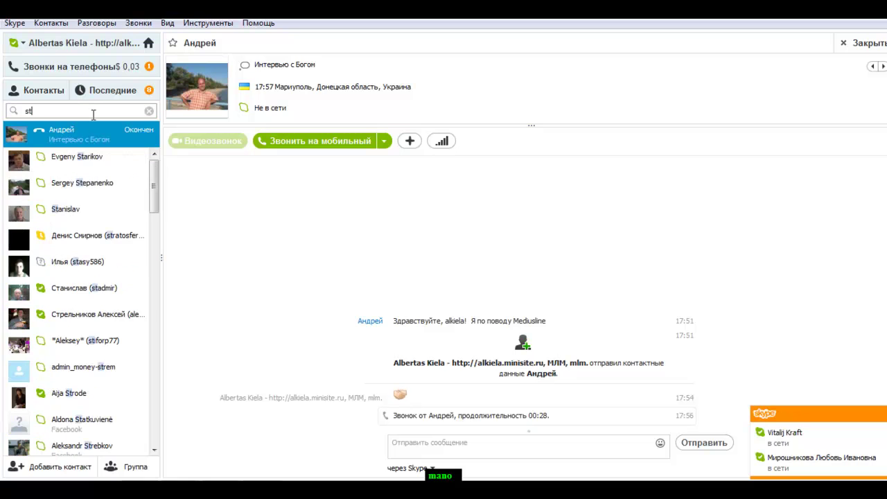
text(ep)
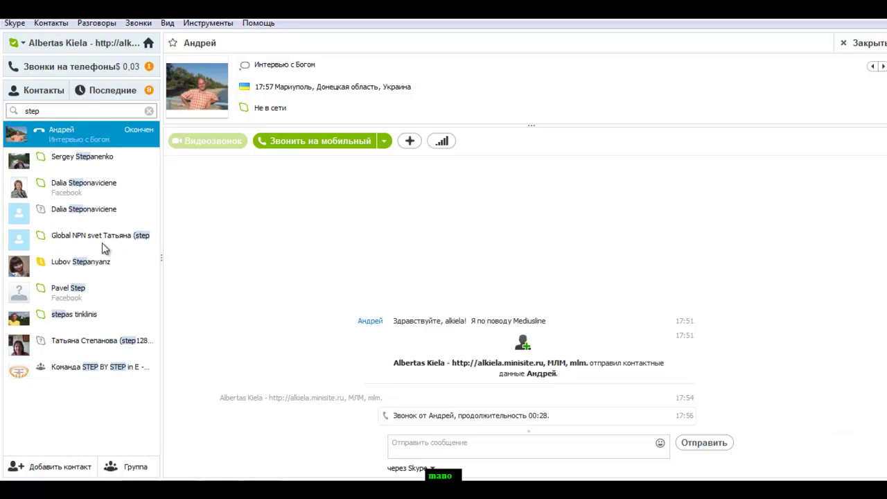
click(82, 368)
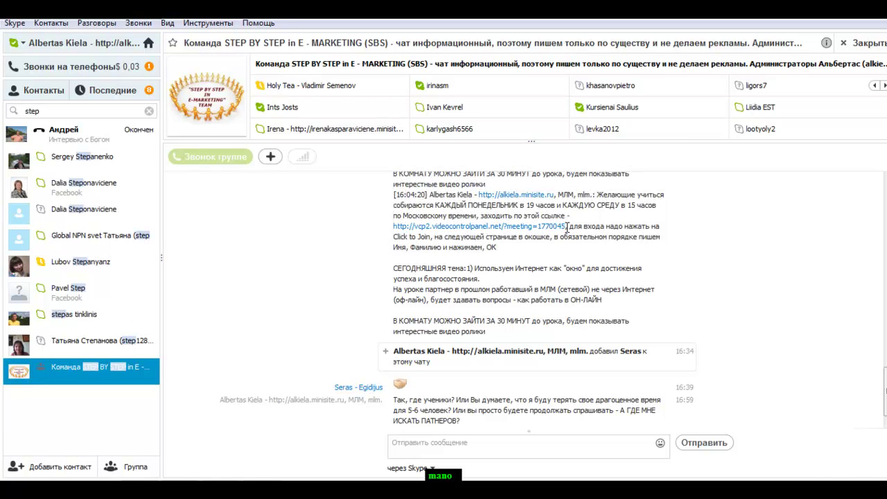
drag(568, 227, 517, 248)
key(super+c)
click(483, 215)
right_click(517, 230)
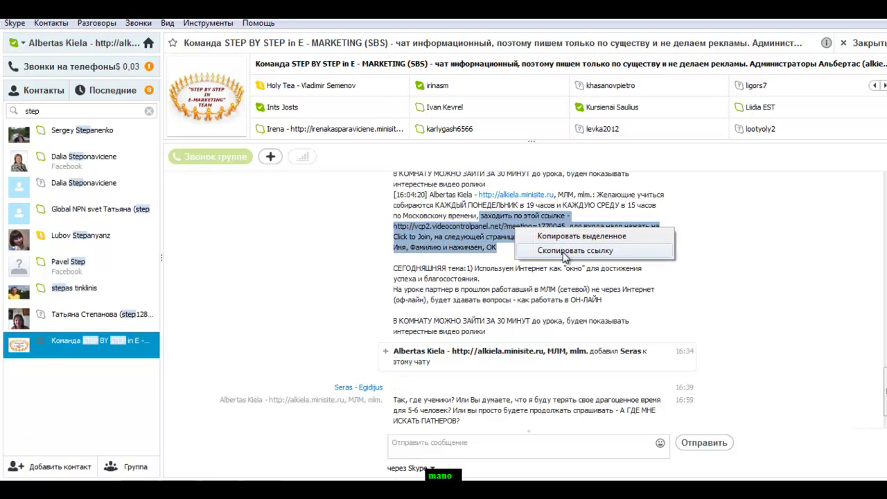
click(572, 238)
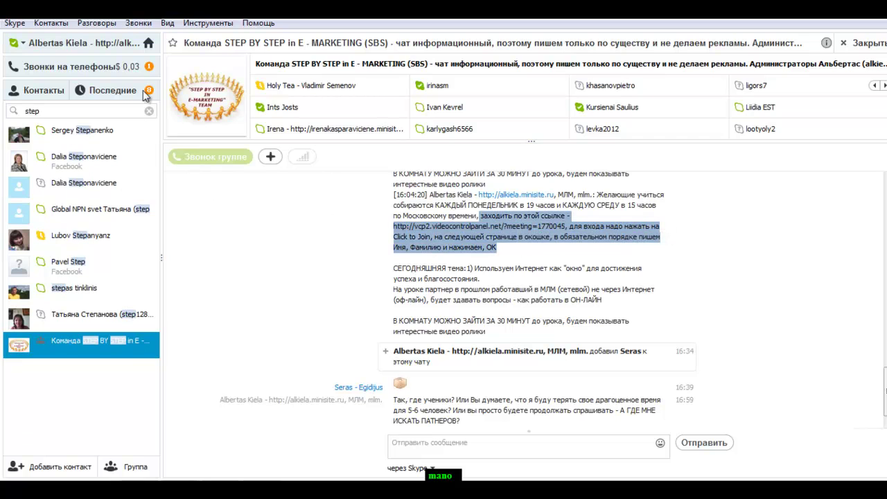
Paste the invitation as plain text into the caller's recent chat, send it, and reopen contact import
click(122, 90)
click(66, 143)
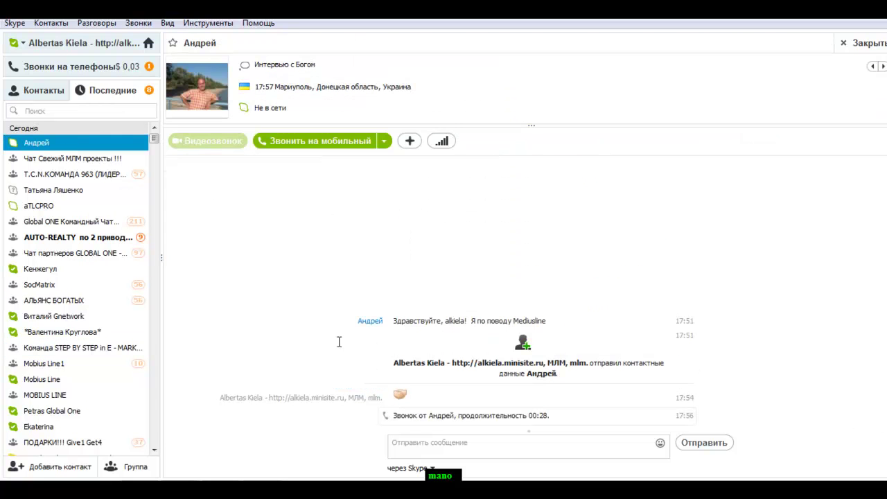
right_click(429, 447)
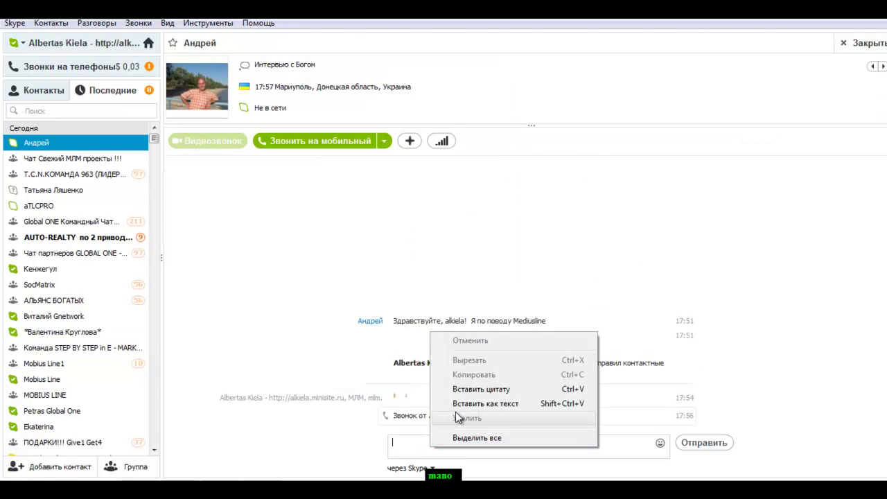
click(504, 404)
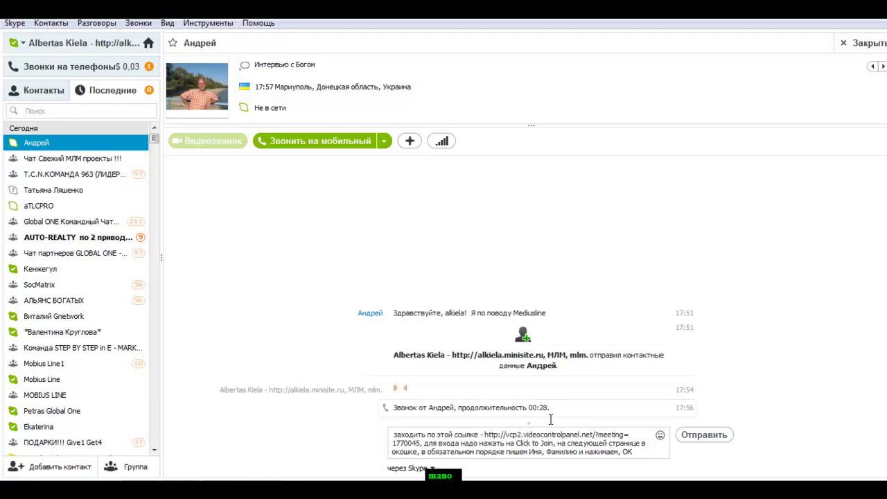
key(Return)
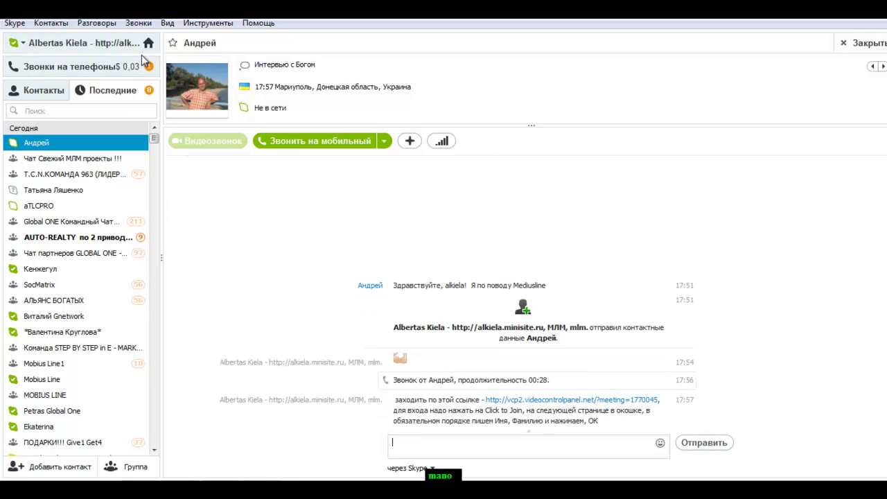
click(58, 25)
click(78, 53)
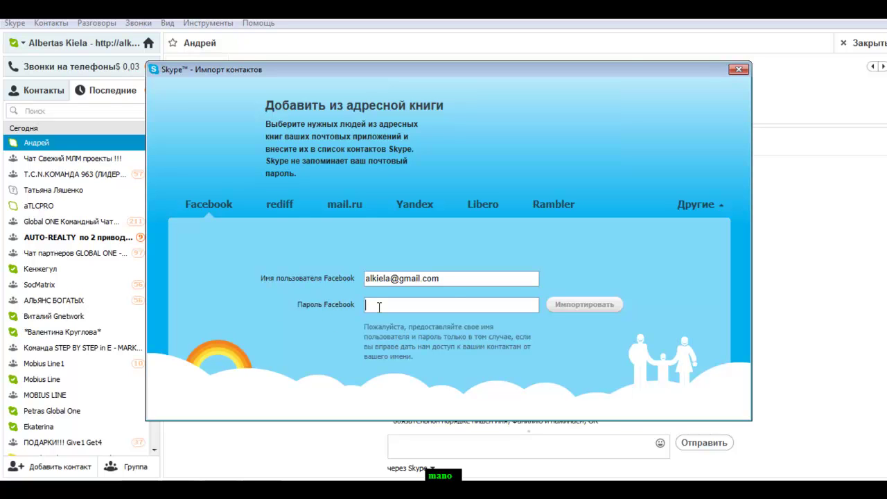
Enter the Facebook account password, erasing and retyping it after a mistake
text(••••••••••)
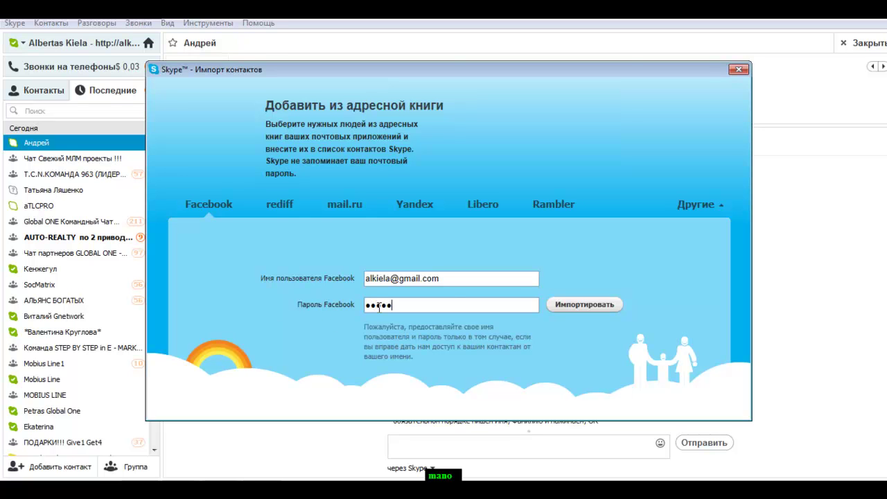
text(••)
key(BackSpace)
key(BackSpace)
key(BackSpace)
key(BackSpace)
key(BackSpace)
key(BackSpace)
key(BackSpace)
key(BackSpace)
key(BackSpace)
key(BackSpace)
key(BackSpace)
text(••••••••)
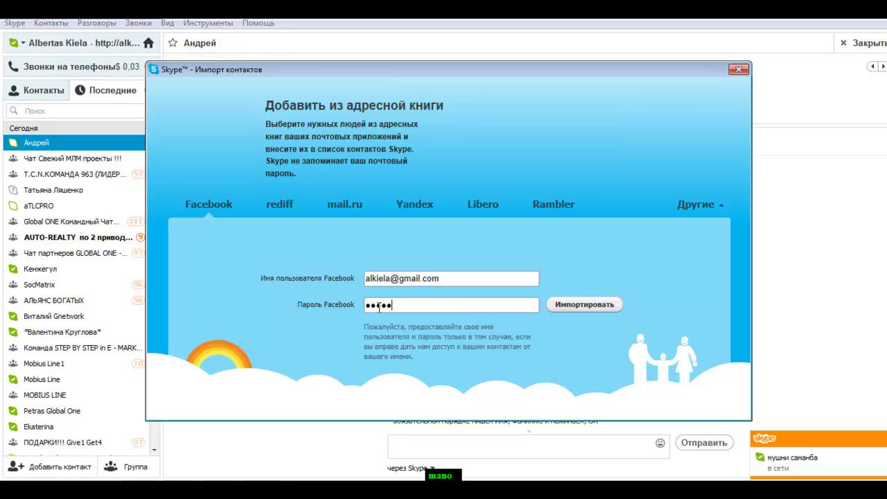
text(•)
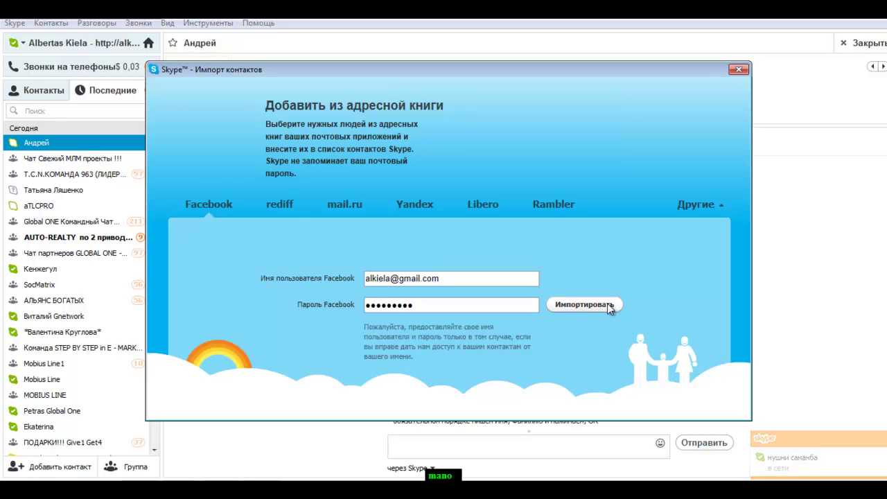
Run the Facebook import to its 'Шаг 1 из 2' search and dismiss the contact-online notification
click(613, 306)
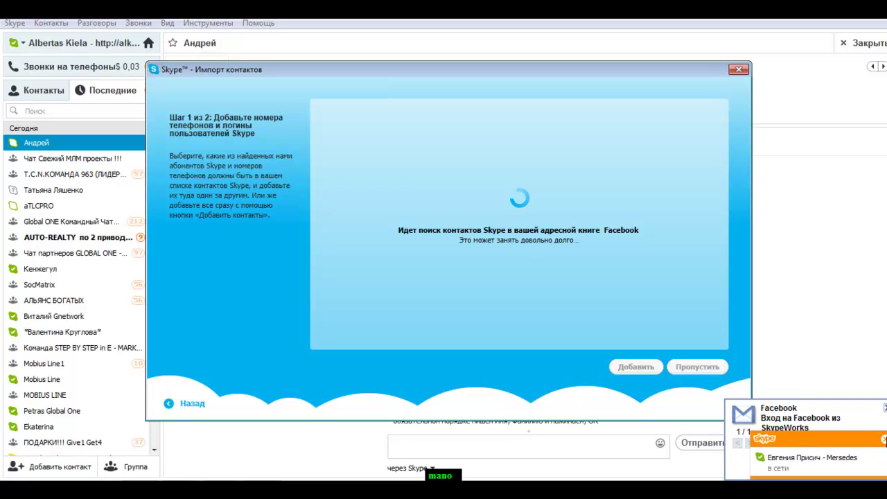
click(884, 440)
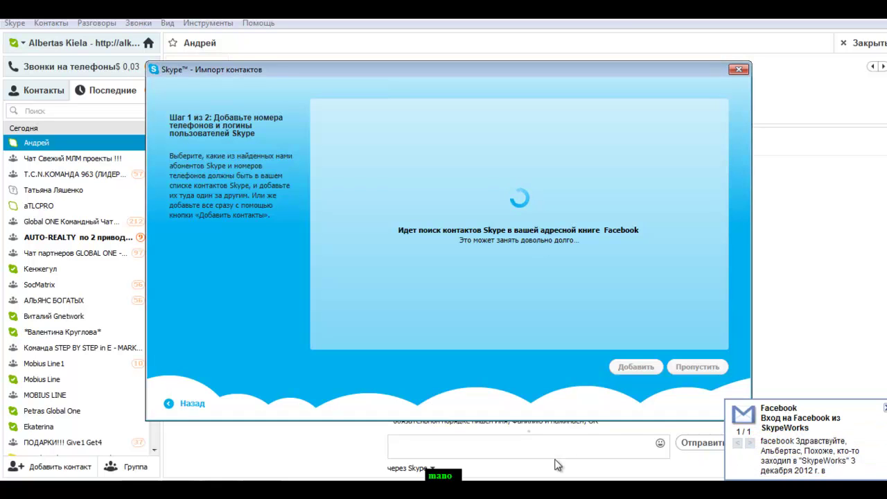
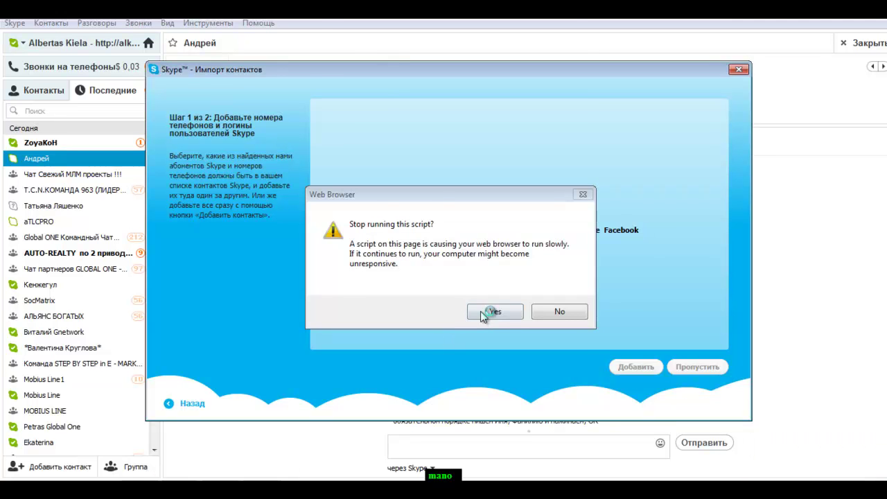
In Task Manager, resume screen sharing and end the frozen Skype.exe process
key(ctrl+shift+Escape)
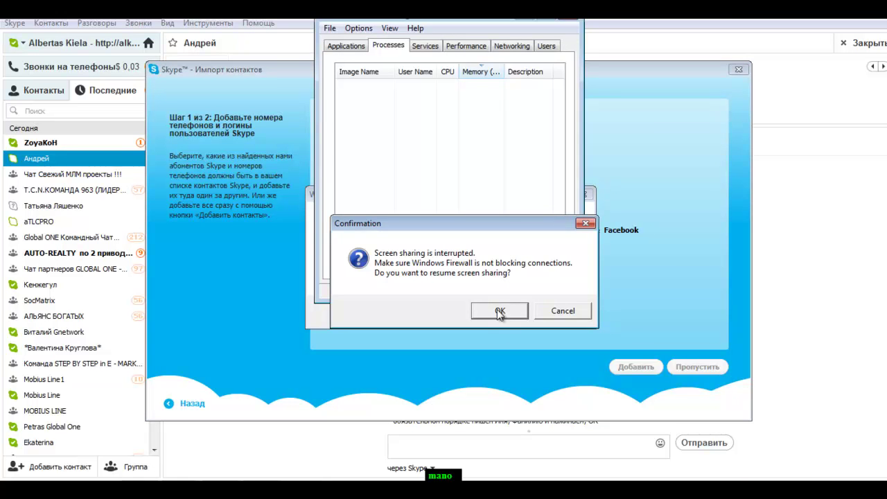
click(502, 311)
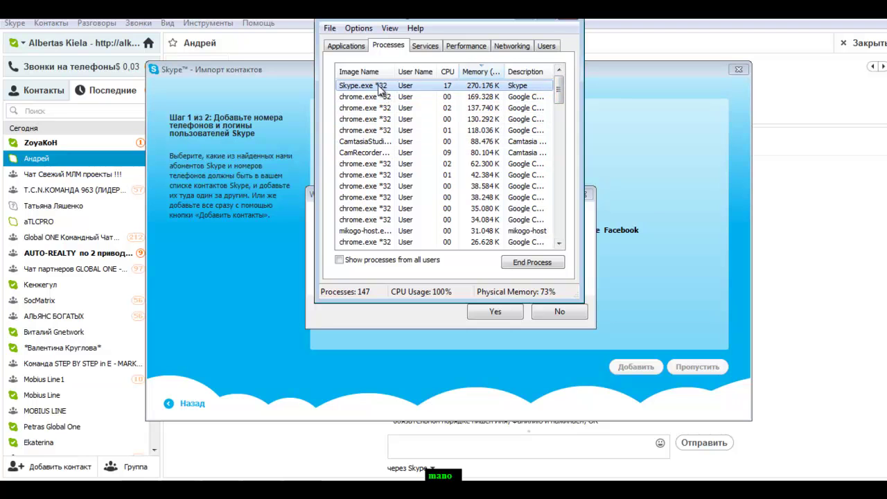
click(525, 267)
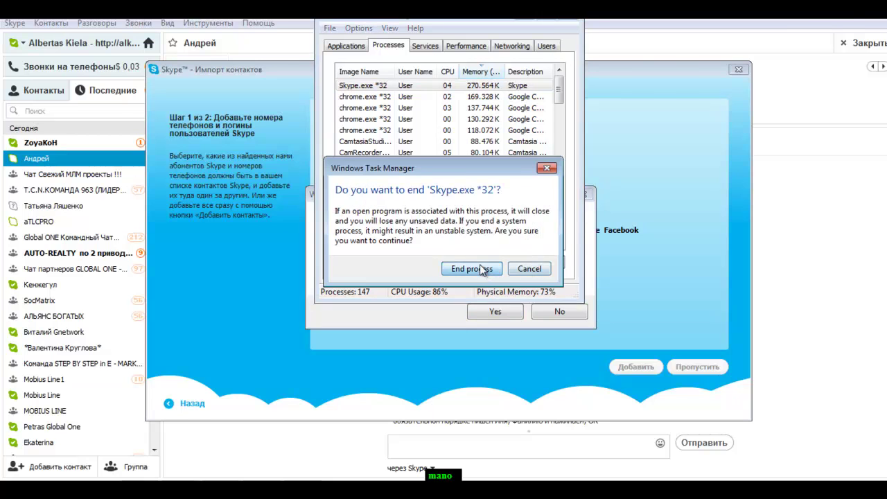
click(479, 266)
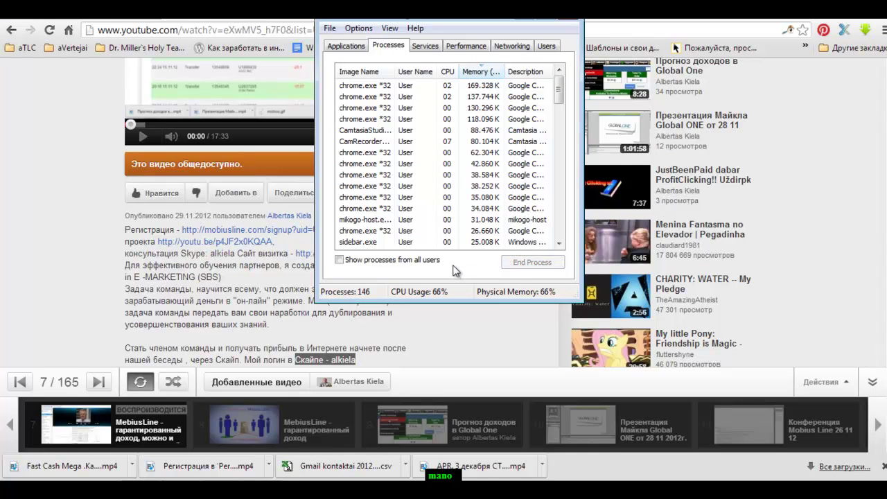
Re-sort the process list by Memory, then close Task Manager to reveal the YouTube page
click(477, 72)
click(478, 72)
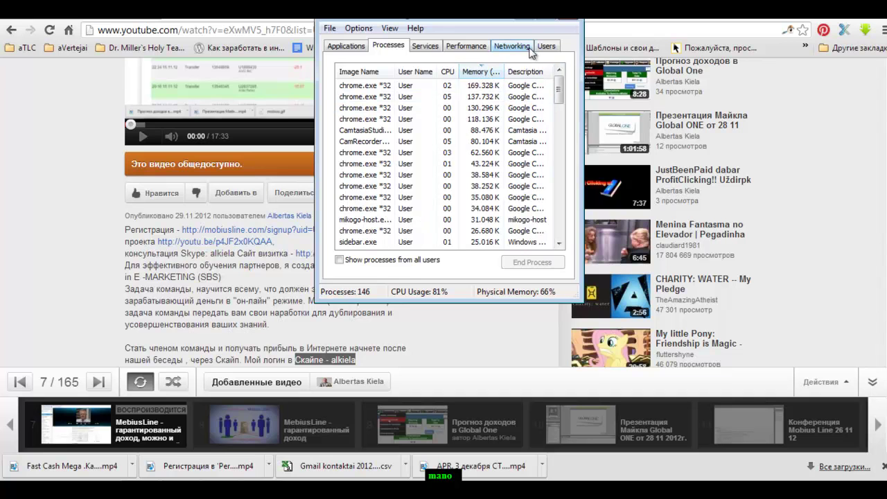
click(529, 21)
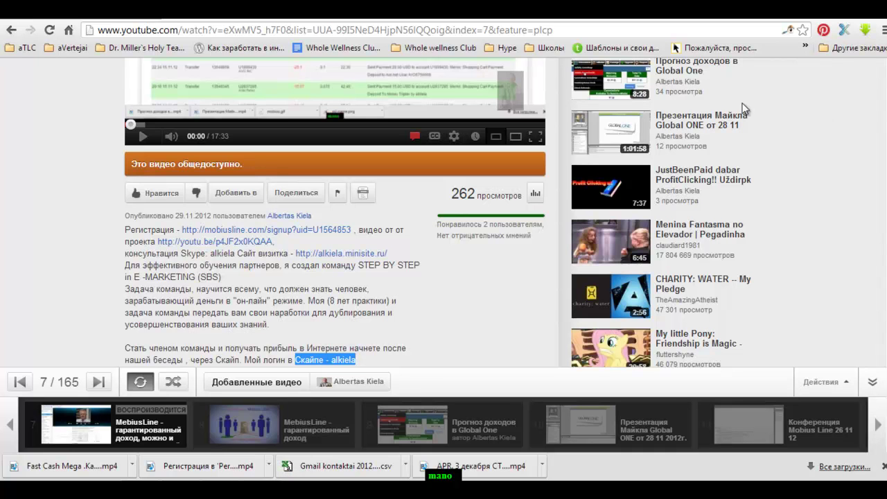
Switch to the Video Conference tab and scroll through its 11-person Attendees list
click(234, 18)
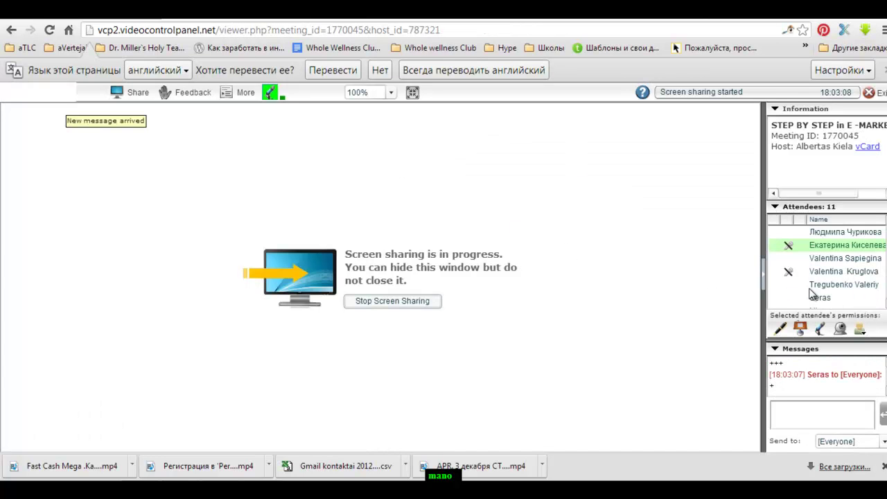
scroll(772, 298, down, 2)
scroll(825, 267, down, 1)
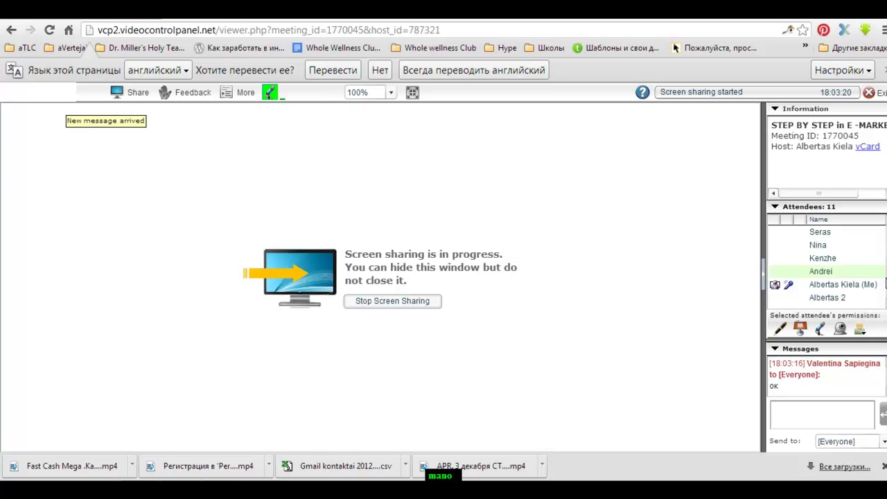
scroll(880, 270, up, 2)
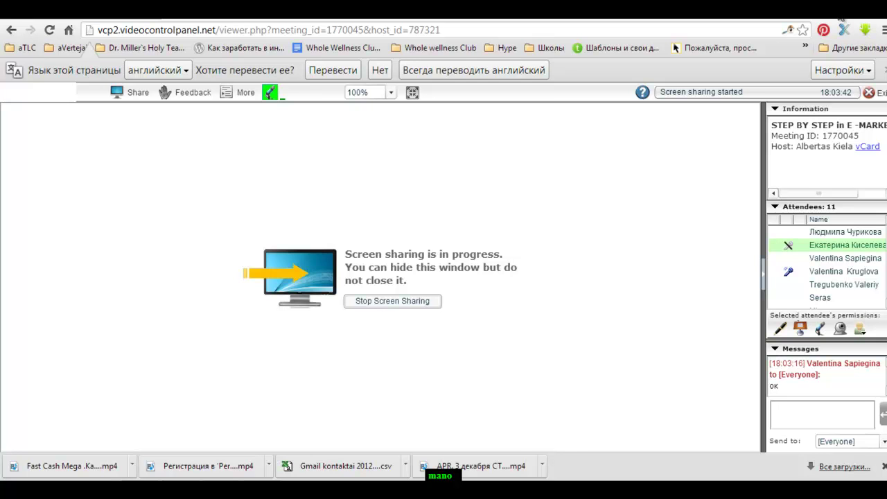
Show the desktop with Win+D and launch Skype from the 'Skype - 3' shortcut
key(super+d)
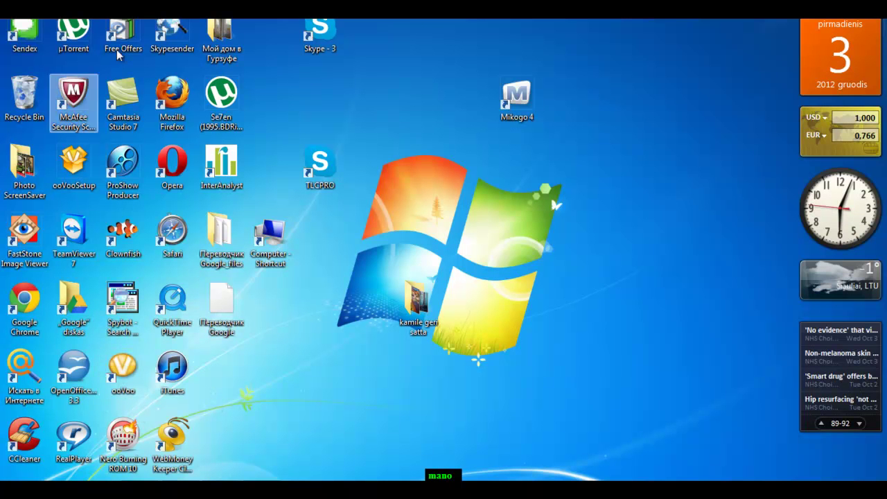
double_click(320, 35)
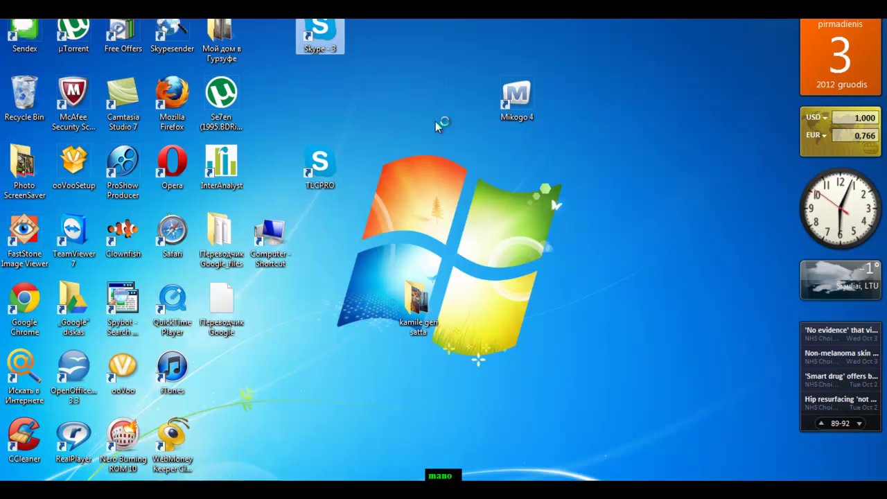